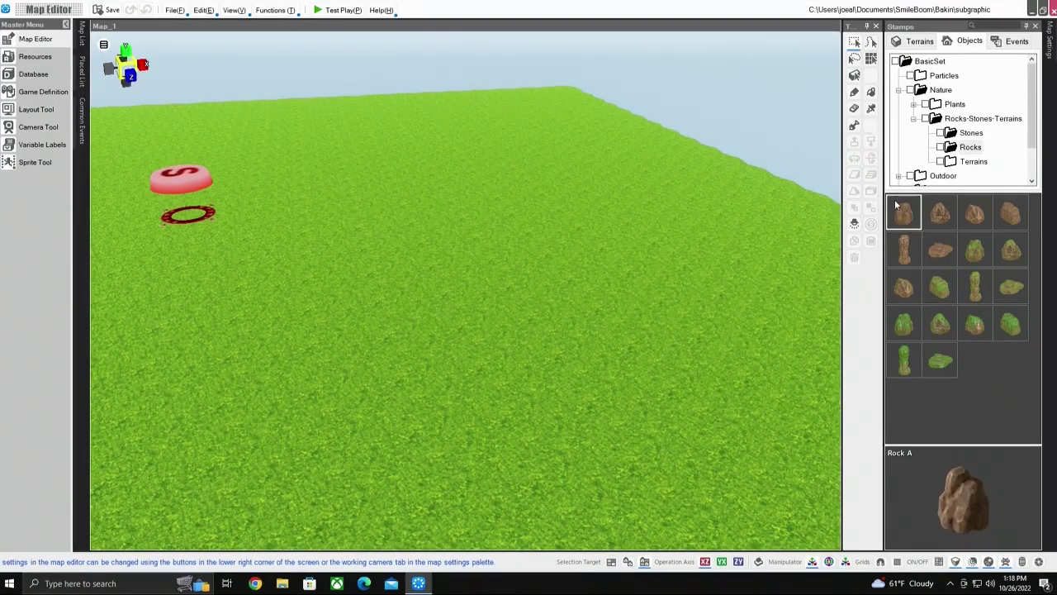
Place a Rock A object on the grass map near the start marker and view it from several sides
{"action": "left_click", "coordinate": [466, 311]}
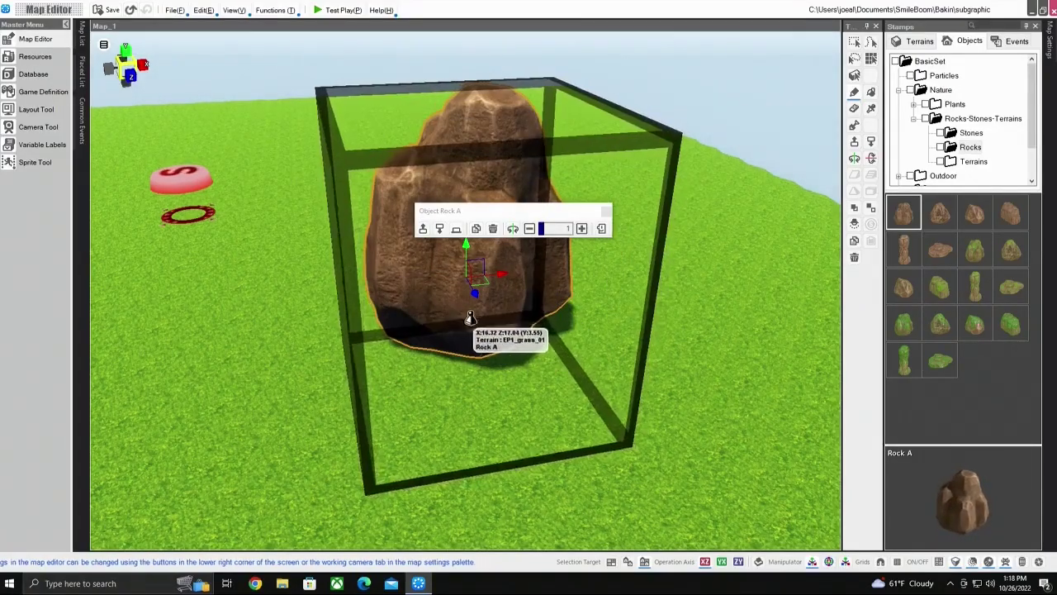
{"action": "middle_click_drag", "start_coordinate": [481, 314], "coordinate": [517, 316]}
{"action": "scroll", "coordinate": [519, 314], "scroll_direction": "down", "scroll_amount": 3}
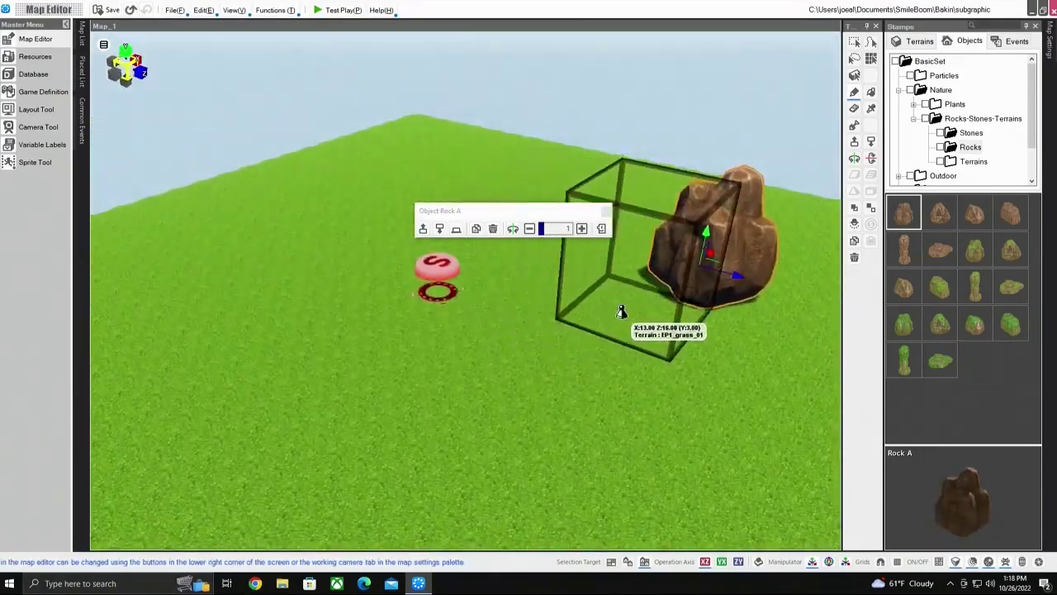
{"action": "key", "text": "d"}
{"action": "middle_click_drag", "start_coordinate": [570, 312], "coordinate": [678, 275]}
{"action": "right_click_drag", "start_coordinate": [678, 275], "coordinate": [553, 346]}
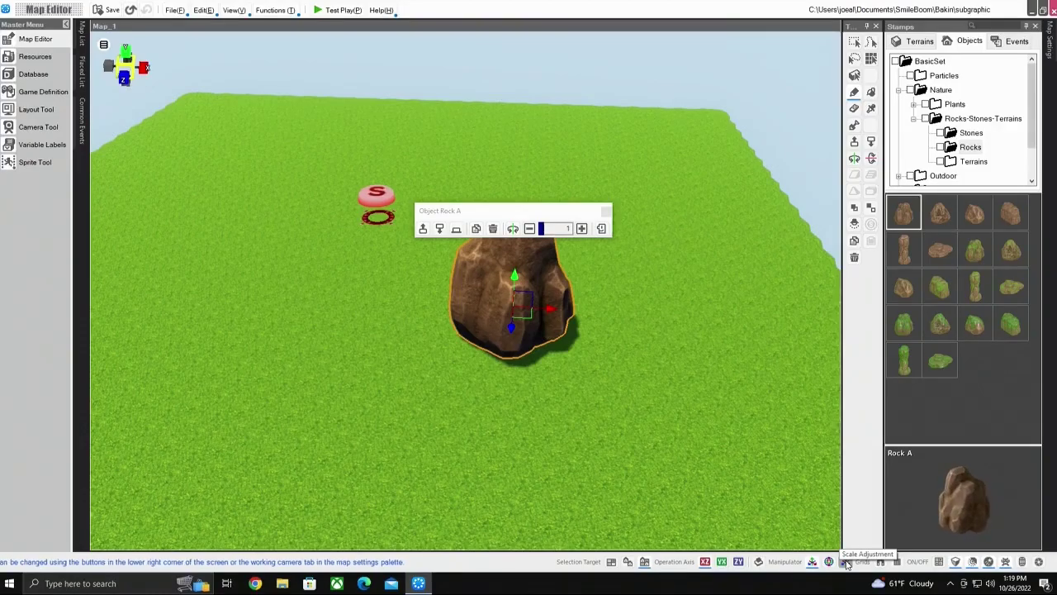
Tilt the placed Rock A with the rotation manipulator and sink it partly into the ground
{"action": "left_click", "coordinate": [828, 562]}
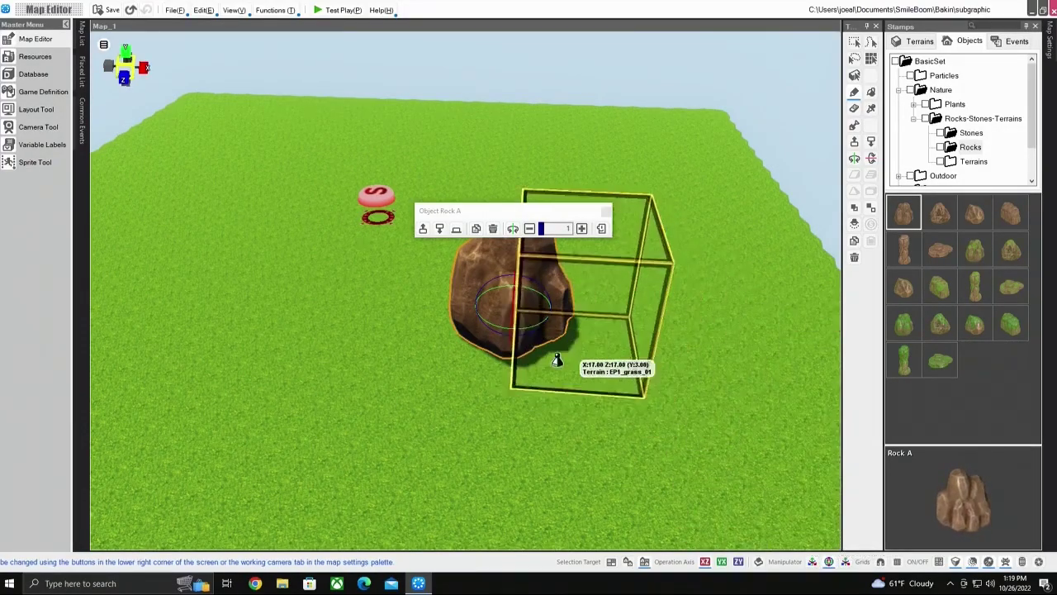
{"action": "mouse_move", "coordinate": [536, 329]}
{"action": "left_mouse_down"}
{"action": "mouse_move", "coordinate": [459, 329]}
{"action": "mouse_move", "coordinate": [427, 268]}
{"action": "mouse_move", "coordinate": [454, 334]}
{"action": "mouse_move", "coordinate": [538, 334]}
{"action": "mouse_move", "coordinate": [570, 292]}
{"action": "mouse_move", "coordinate": [500, 326]}
{"action": "mouse_move", "coordinate": [514, 320]}
{"action": "mouse_move", "coordinate": [538, 345]}
{"action": "left_mouse_up"}
{"action": "mouse_move", "coordinate": [538, 345]}
{"action": "middle_mouse_down"}
{"action": "mouse_move", "coordinate": [606, 378]}
{"action": "mouse_move", "coordinate": [536, 360]}
{"action": "mouse_move", "coordinate": [528, 338]}
{"action": "middle_mouse_up"}
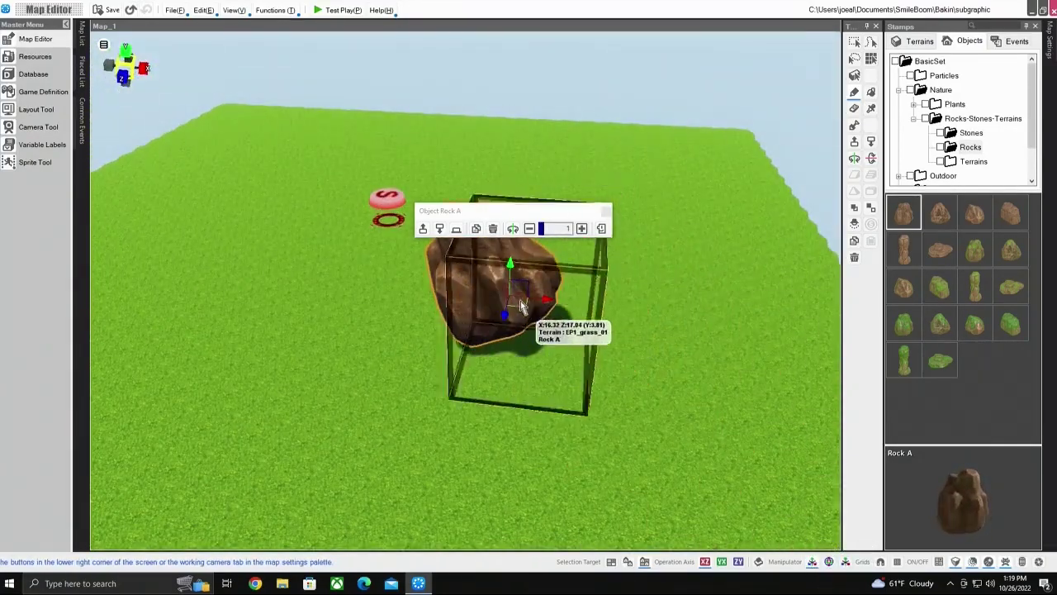
{"action": "left_click_drag", "start_coordinate": [510, 271], "coordinate": [509, 316]}
{"action": "middle_click_drag", "start_coordinate": [539, 366], "coordinate": [525, 383]}
{"action": "left_click_drag", "start_coordinate": [525, 384], "coordinate": [506, 361]}
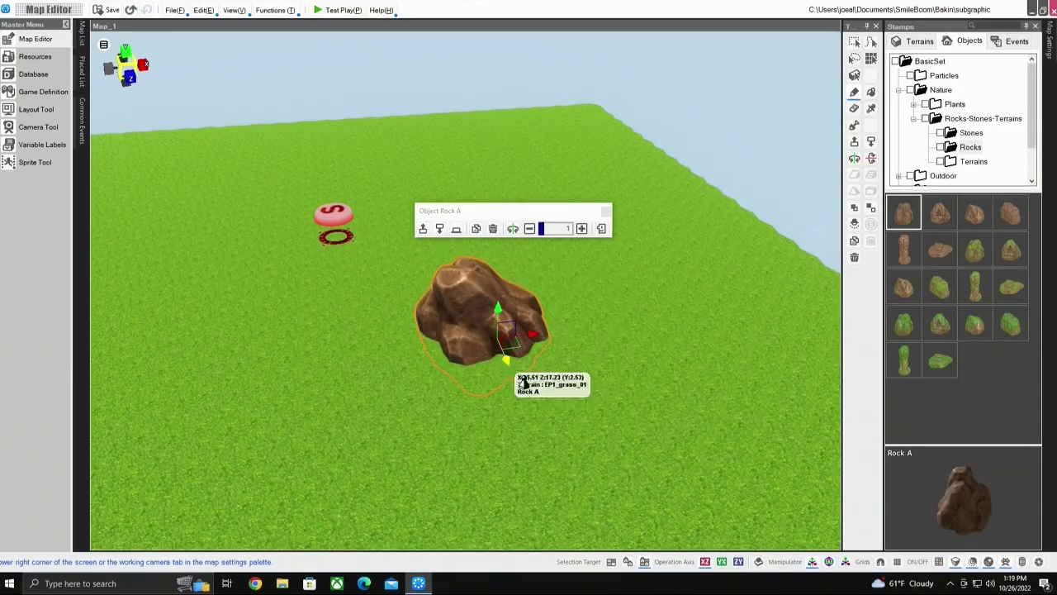
Stretch the tilted Rock A vertically with the scale manipulator into a tall rock formation
{"action": "left_click", "coordinate": [845, 562]}
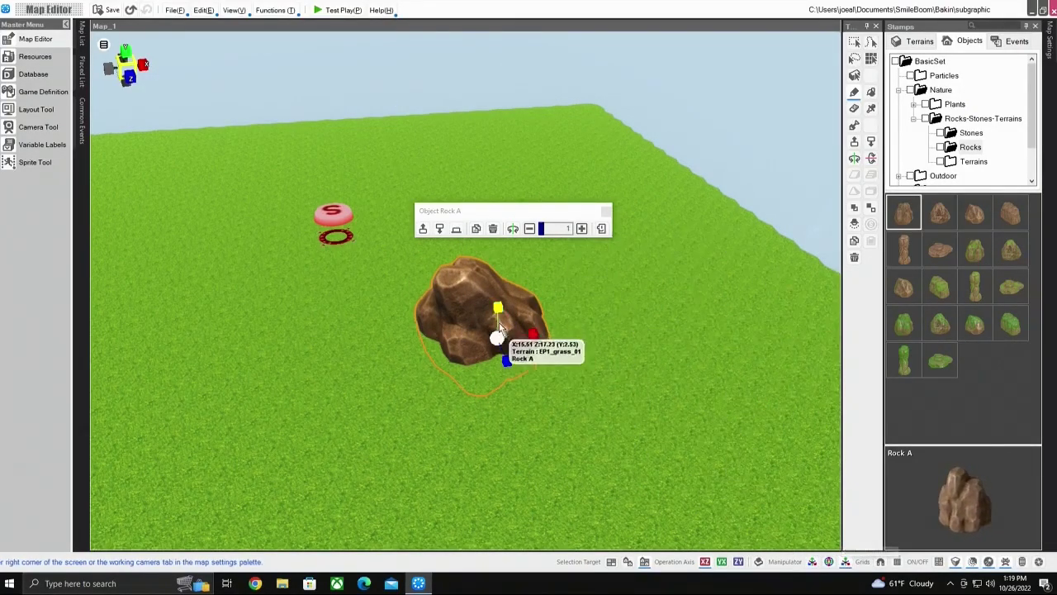
{"action": "left_click_drag", "start_coordinate": [496, 308], "coordinate": [570, 331]}
{"action": "right_click_drag", "start_coordinate": [568, 386], "coordinate": [500, 405]}
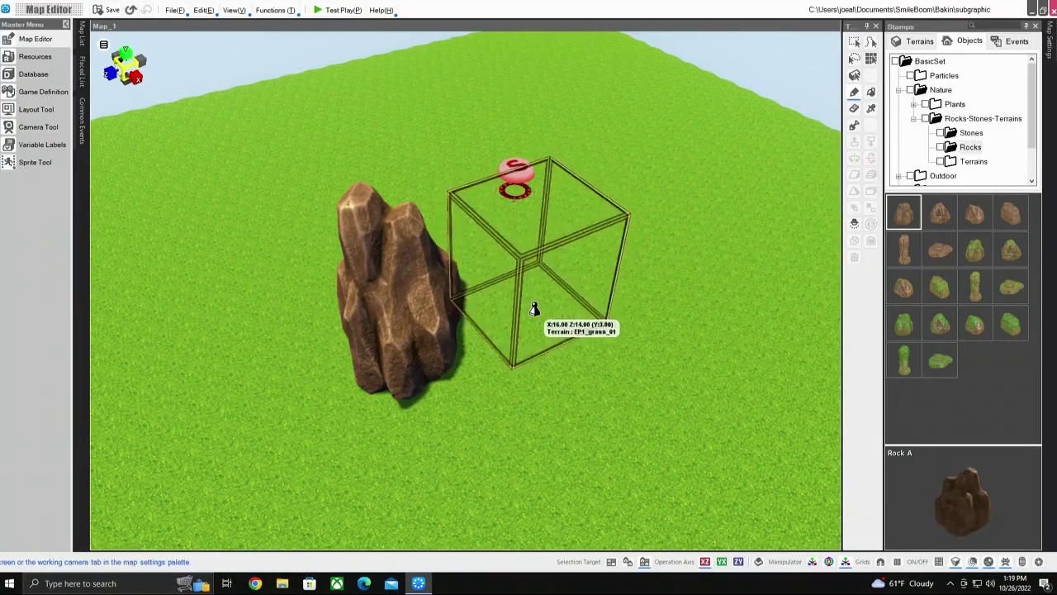
Place a second Rock A beside the tall rock and narrow it along the red axis to a scale of about 0.62
{"action": "left_click", "coordinate": [538, 343]}
{"action": "mouse_move", "coordinate": [524, 354]}
{"action": "right_mouse_down"}
{"action": "mouse_move", "coordinate": [366, 338]}
{"action": "mouse_move", "coordinate": [358, 302]}
{"action": "mouse_move", "coordinate": [288, 358]}
{"action": "mouse_move", "coordinate": [269, 333]}
{"action": "mouse_move", "coordinate": [251, 361]}
{"action": "mouse_move", "coordinate": [278, 354]}
{"action": "mouse_move", "coordinate": [286, 331]}
{"action": "mouse_move", "coordinate": [238, 338]}
{"action": "right_mouse_up"}
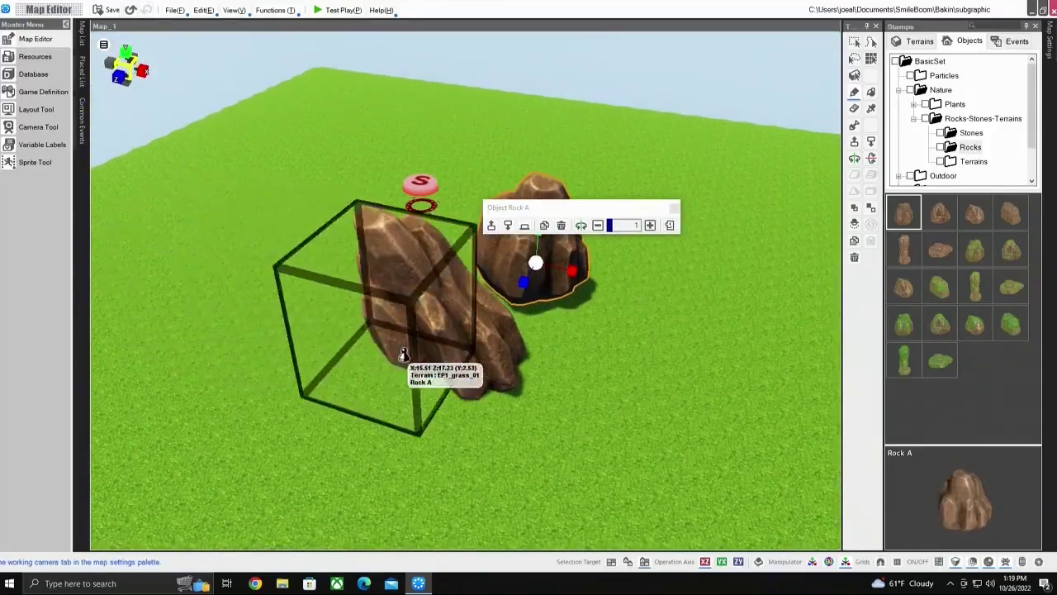
{"action": "mouse_move", "coordinate": [550, 402]}
{"action": "right_mouse_down"}
{"action": "mouse_move", "coordinate": [430, 356]}
{"action": "mouse_move", "coordinate": [432, 347]}
{"action": "mouse_move", "coordinate": [471, 354]}
{"action": "mouse_move", "coordinate": [481, 401]}
{"action": "mouse_move", "coordinate": [509, 416]}
{"action": "mouse_move", "coordinate": [474, 404]}
{"action": "mouse_move", "coordinate": [521, 372]}
{"action": "right_mouse_up"}
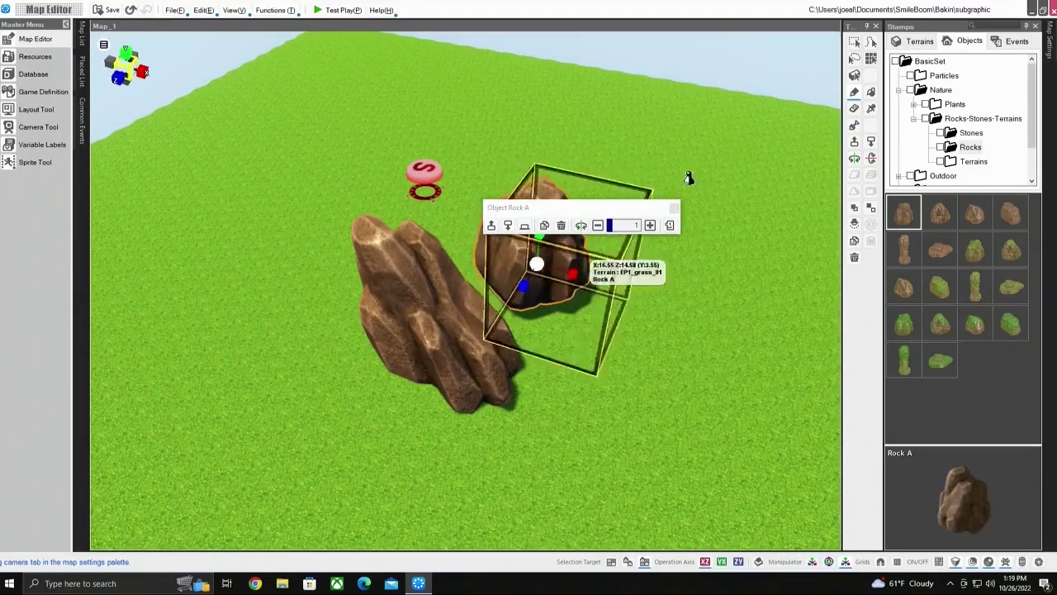
{"action": "left_click_drag", "start_coordinate": [569, 279], "coordinate": [558, 276]}
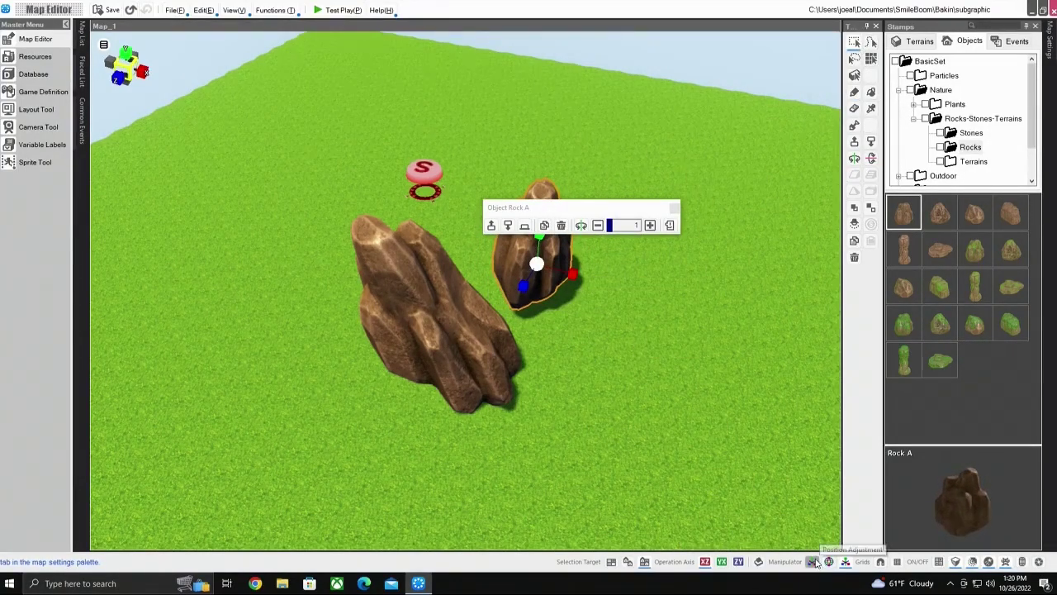
Move the narrowed rock into the side of the tall rock and lower it so the two overlap
{"action": "right_click_drag", "start_coordinate": [608, 318], "coordinate": [561, 344]}
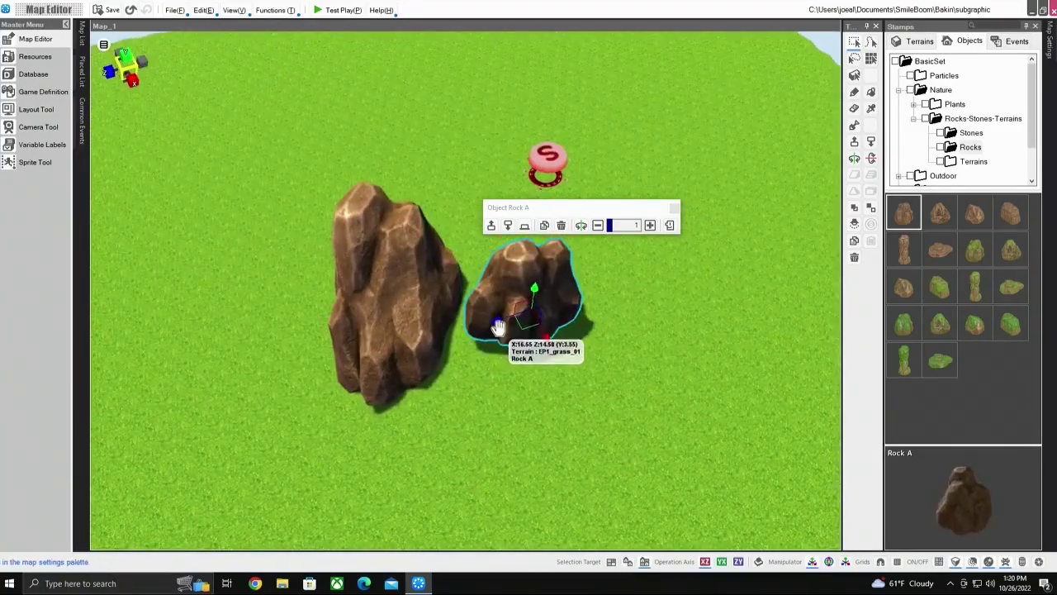
{"action": "left_click_drag", "start_coordinate": [498, 325], "coordinate": [401, 328]}
{"action": "right_click_drag", "start_coordinate": [463, 383], "coordinate": [433, 263]}
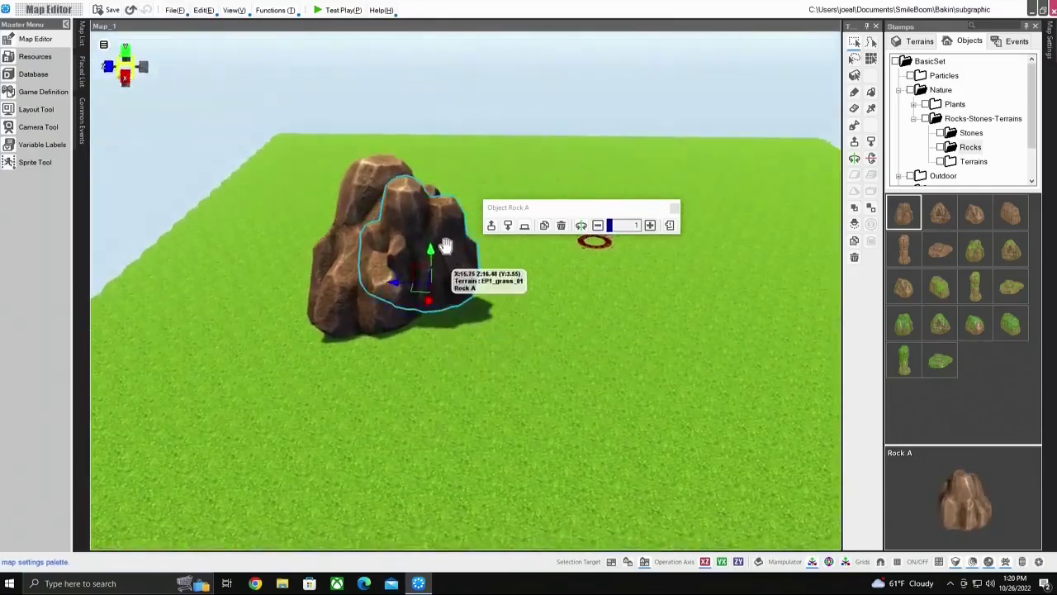
{"action": "left_click_drag", "start_coordinate": [431, 251], "coordinate": [448, 329]}
{"action": "right_click_drag", "start_coordinate": [448, 329], "coordinate": [483, 361]}
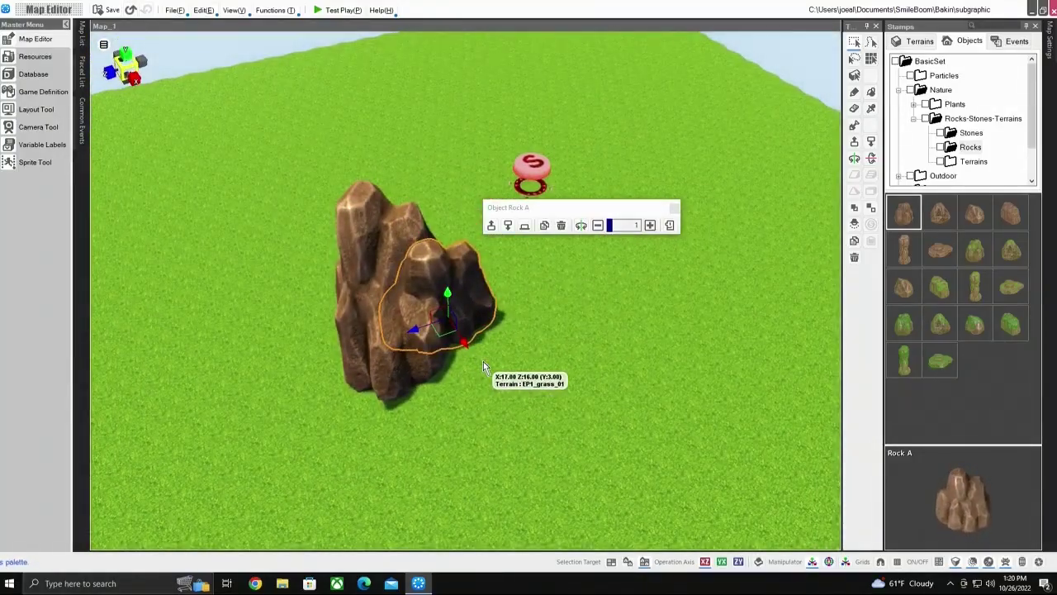
{"action": "mouse_move", "coordinate": [378, 230]}
{"action": "right_mouse_down"}
{"action": "mouse_move", "coordinate": [501, 306]}
{"action": "mouse_move", "coordinate": [488, 361]}
{"action": "mouse_move", "coordinate": [401, 373]}
{"action": "mouse_move", "coordinate": [379, 308]}
{"action": "mouse_move", "coordinate": [479, 290]}
{"action": "mouse_move", "coordinate": [479, 358]}
{"action": "mouse_move", "coordinate": [427, 359]}
{"action": "mouse_move", "coordinate": [533, 388]}
{"action": "mouse_move", "coordinate": [634, 351]}
{"action": "mouse_move", "coordinate": [614, 352]}
{"action": "mouse_move", "coordinate": [452, 268]}
{"action": "mouse_move", "coordinate": [541, 341]}
{"action": "mouse_move", "coordinate": [528, 361]}
{"action": "mouse_move", "coordinate": [443, 345]}
{"action": "mouse_move", "coordinate": [465, 335]}
{"action": "mouse_move", "coordinate": [474, 302]}
{"action": "mouse_move", "coordinate": [489, 356]}
{"action": "right_mouse_up"}
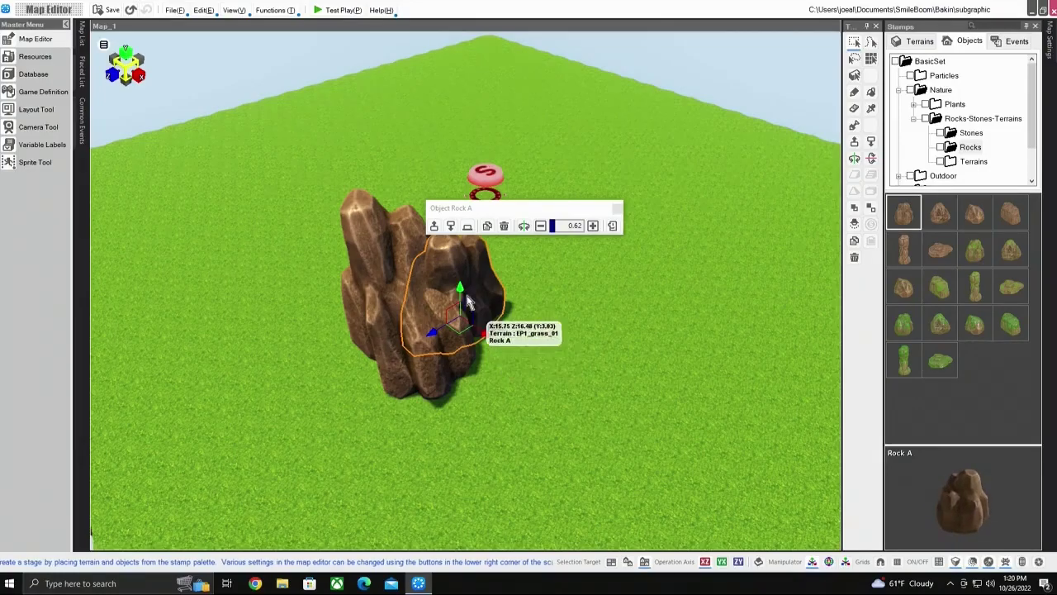
Select both overlapping rocks and reposition them together, lifting them above the grass
{"action": "left_click_drag", "start_coordinate": [337, 254], "coordinate": [463, 356]}
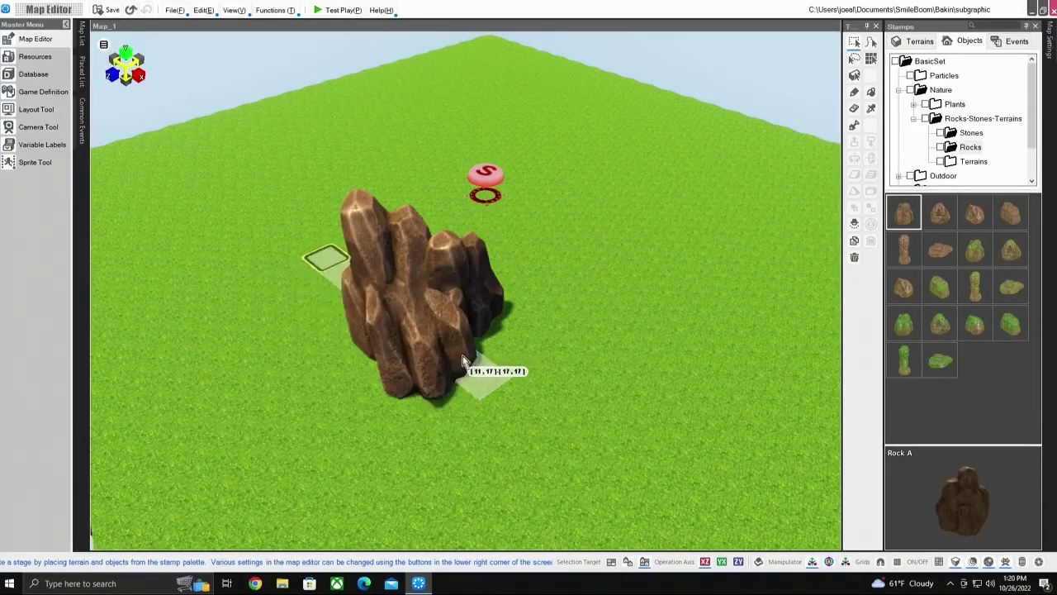
{"action": "left_click", "coordinate": [504, 357]}
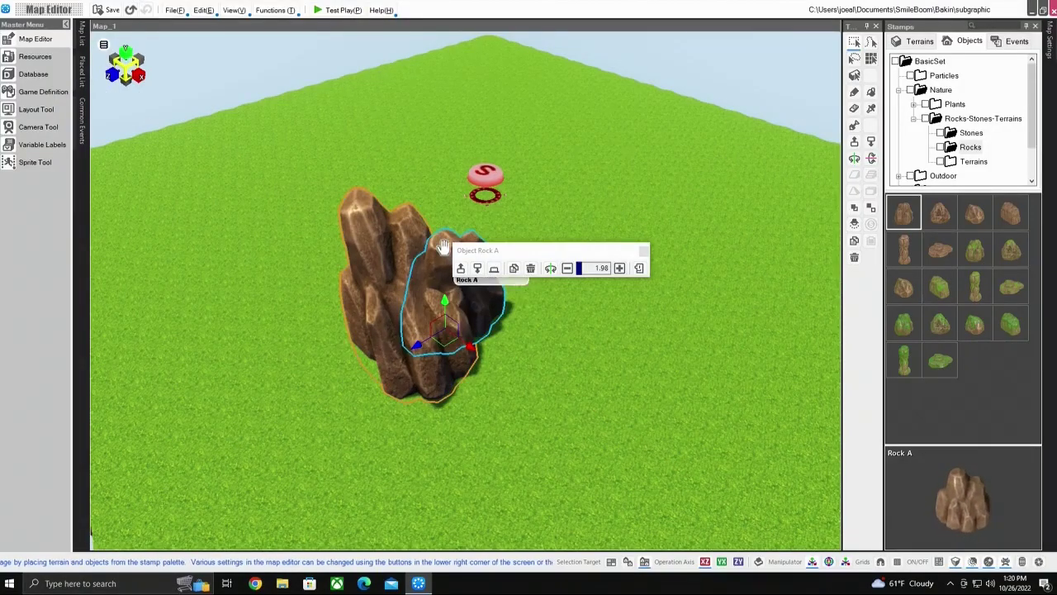
{"action": "left_click_drag", "start_coordinate": [430, 256], "coordinate": [298, 263]}
{"action": "middle_click_drag", "start_coordinate": [298, 262], "coordinate": [294, 232]}
{"action": "left_click_drag", "start_coordinate": [295, 155], "coordinate": [382, 311]}
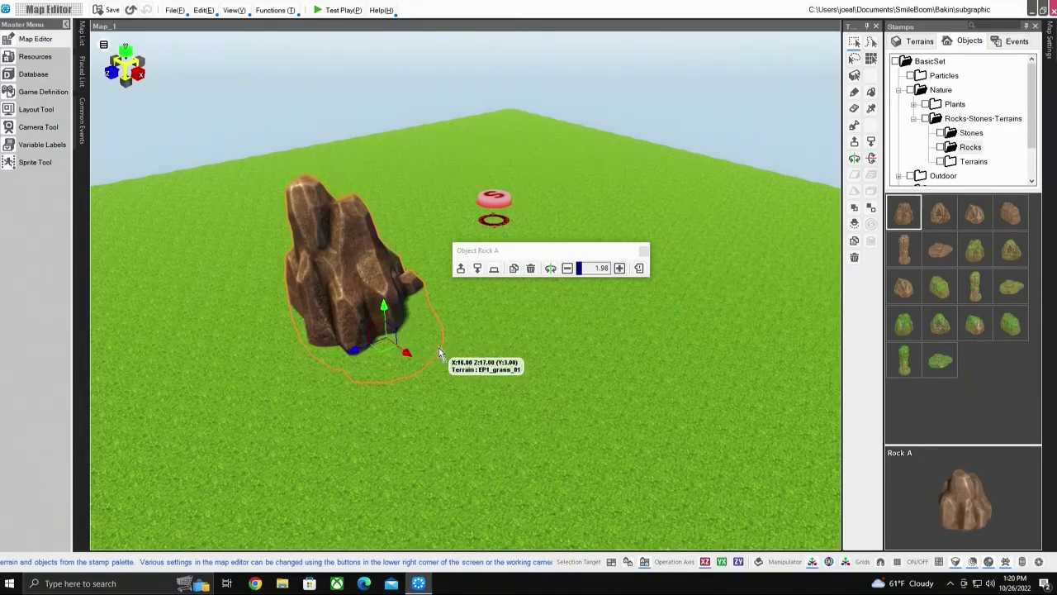
{"action": "middle_click_drag", "start_coordinate": [439, 347], "coordinate": [329, 373]}
{"action": "right_click_drag", "start_coordinate": [330, 374], "coordinate": [432, 308]}
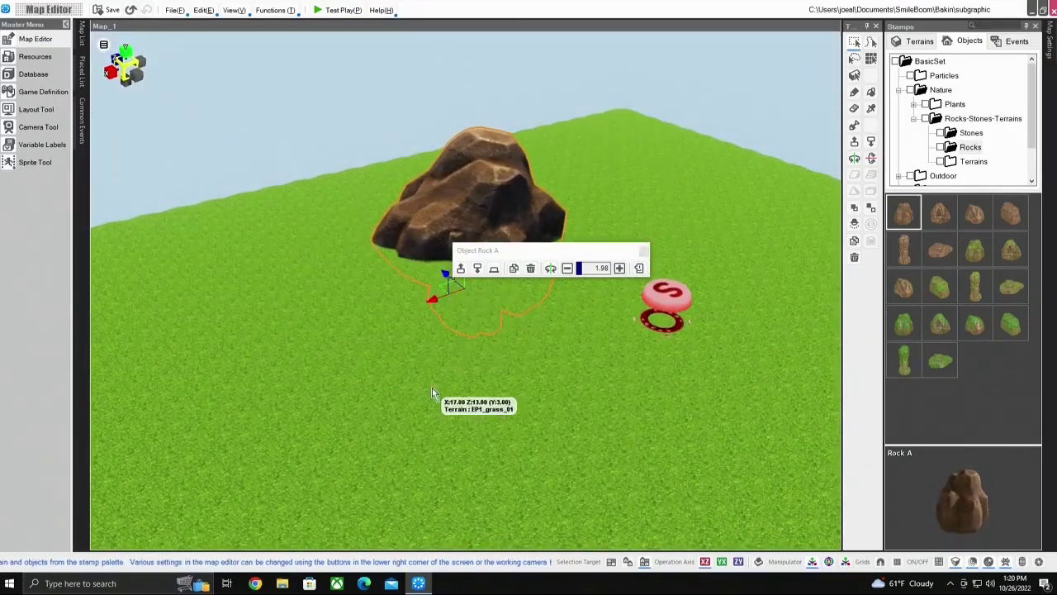
{"action": "right_click_drag", "start_coordinate": [432, 387], "coordinate": [484, 370]}
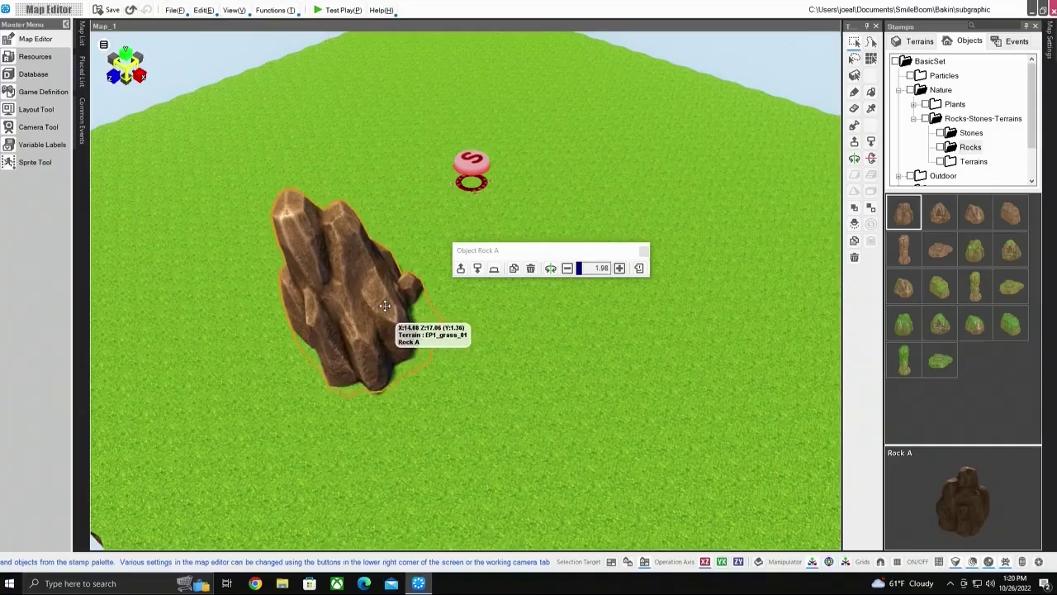
{"action": "left_click_drag", "start_coordinate": [385, 306], "coordinate": [376, 215]}
{"action": "mouse_move", "coordinate": [401, 349]}
{"action": "right_mouse_down"}
{"action": "mouse_move", "coordinate": [362, 270]}
{"action": "mouse_move", "coordinate": [411, 288]}
{"action": "mouse_move", "coordinate": [524, 300]}
{"action": "mouse_move", "coordinate": [400, 360]}
{"action": "right_mouse_up"}
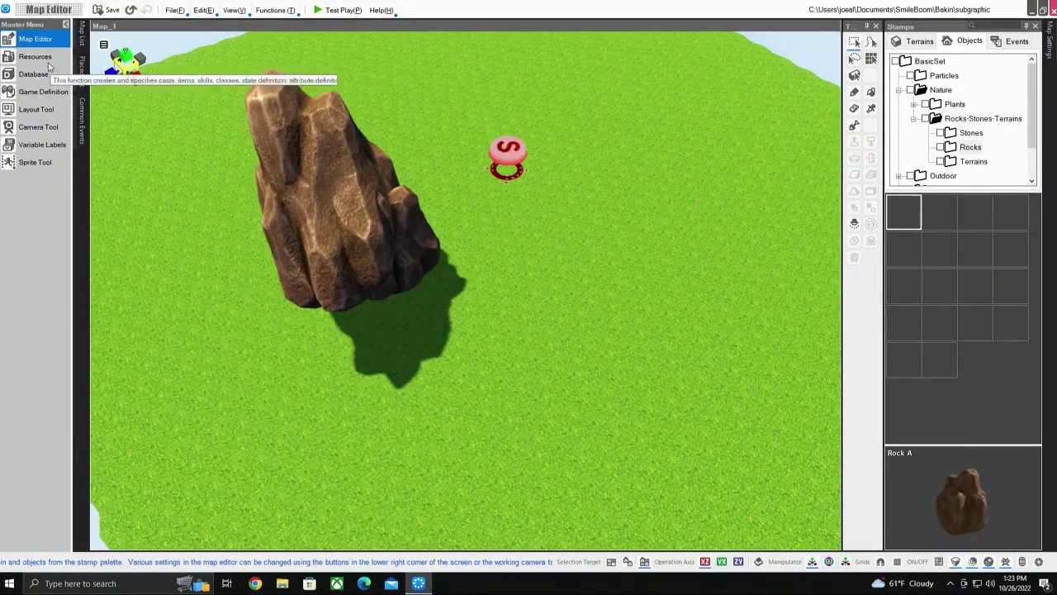
Add the model sb_obj_nature007_Rock01a from the Rock folder as a new 3D stamp under BasicSet and open its settings
{"action": "left_click", "coordinate": [45, 58]}
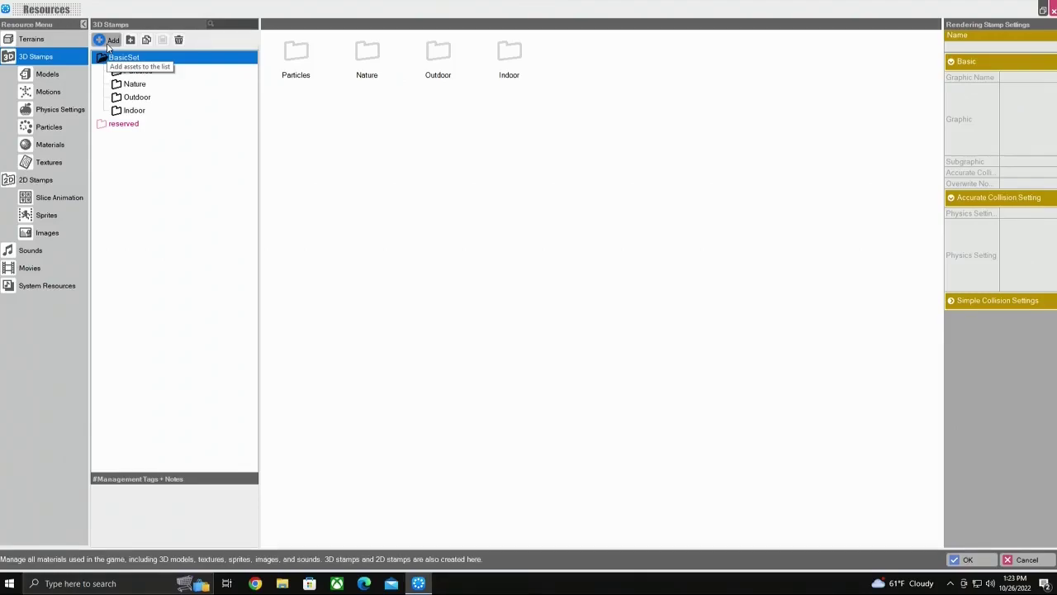
{"action": "left_click", "coordinate": [106, 43]}
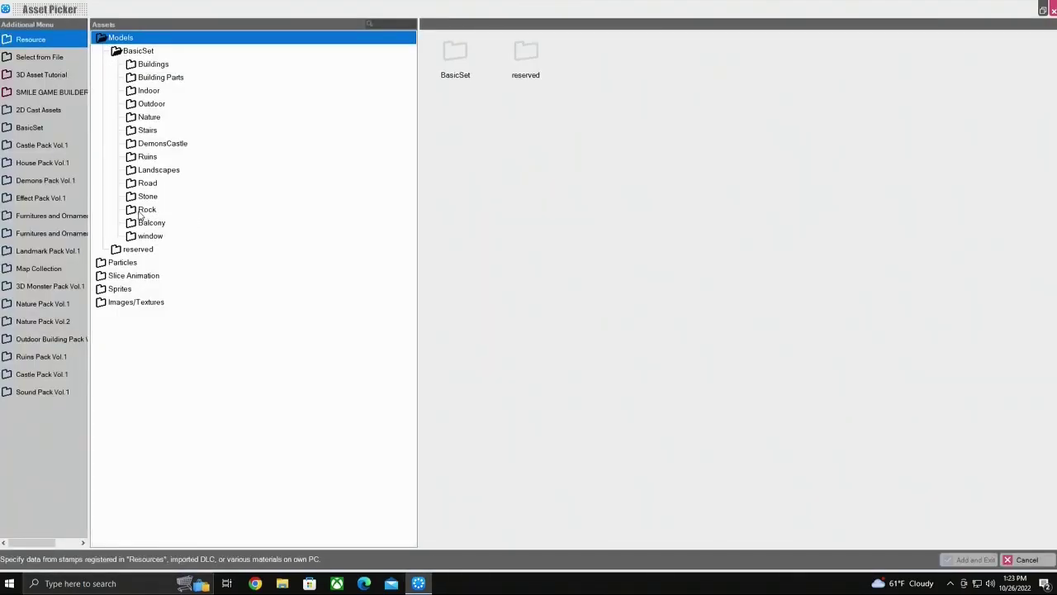
{"action": "left_click", "coordinate": [134, 212]}
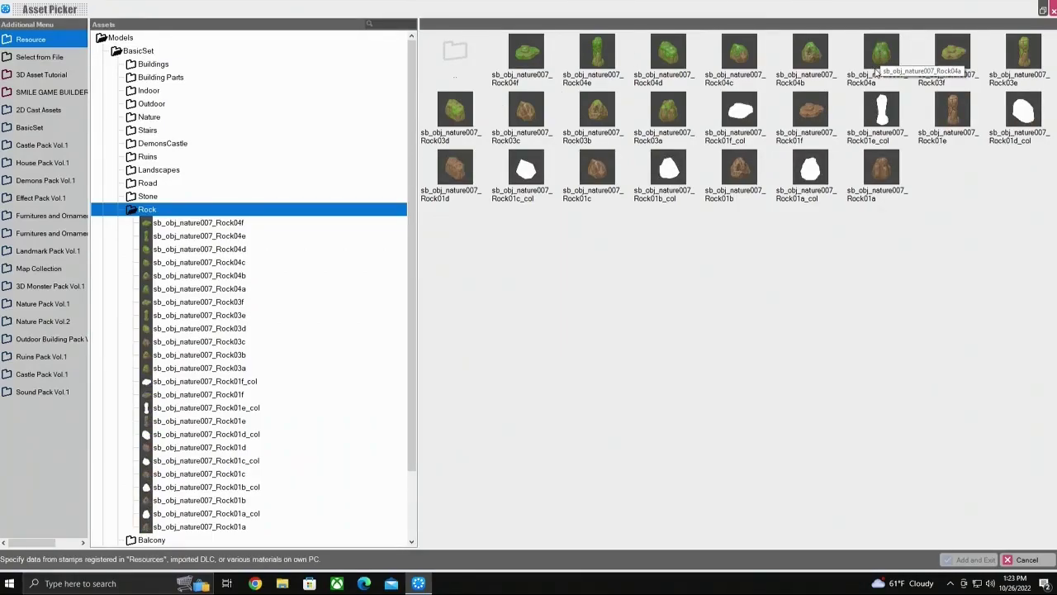
{"action": "left_click", "coordinate": [881, 171]}
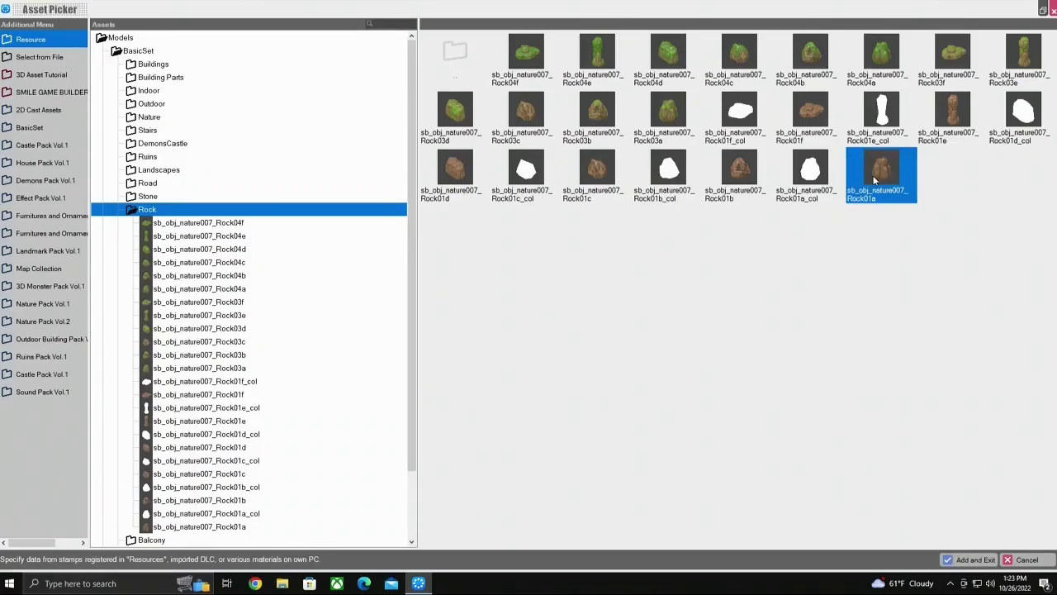
{"action": "left_click", "coordinate": [971, 560]}
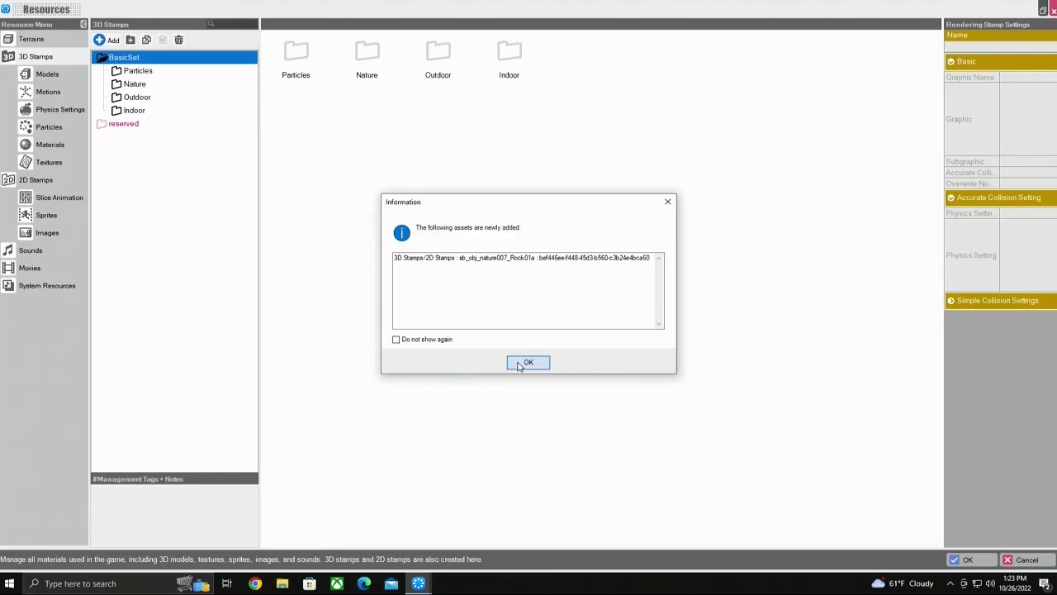
{"action": "left_click", "coordinate": [519, 364]}
{"action": "left_click", "coordinate": [146, 71]}
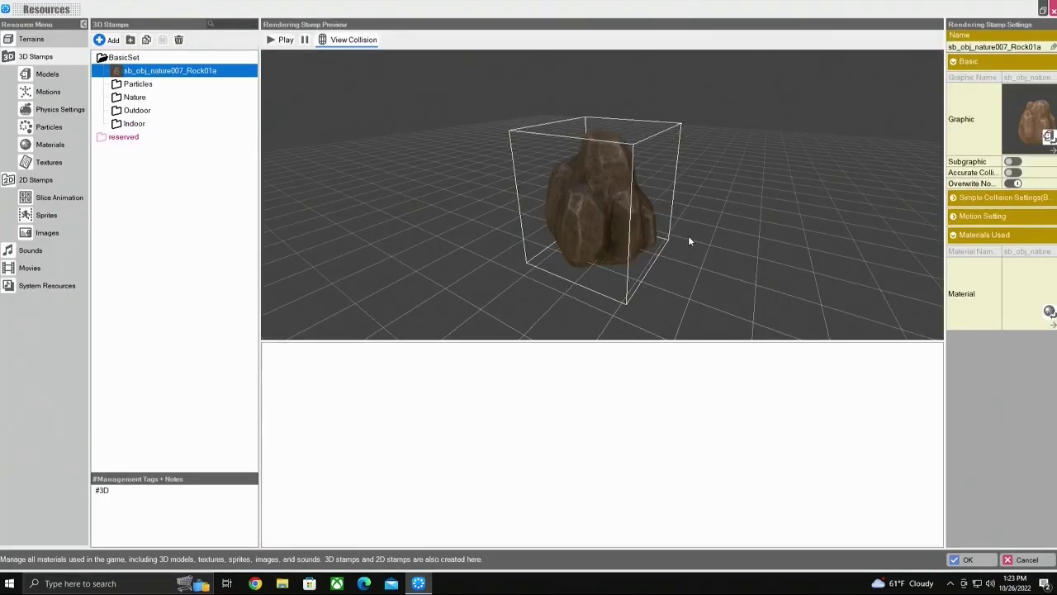
Enable Subgraphic for the new stamp, assign sb_obj_nature007_Rock01e as Sub1, and widen the stamp preview
{"action": "left_click", "coordinate": [1010, 161]}
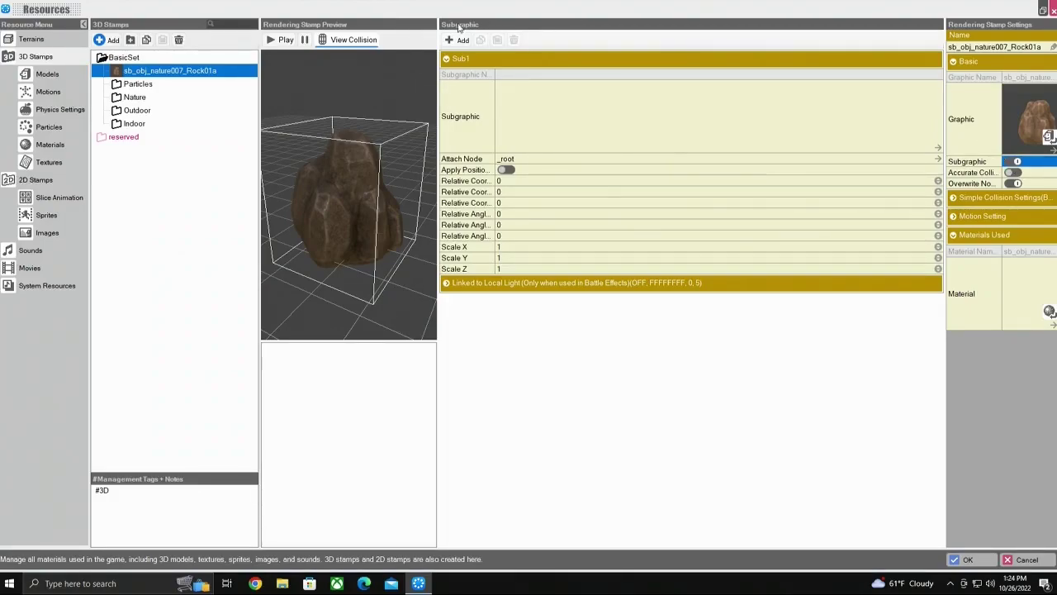
{"action": "left_click", "coordinate": [556, 122]}
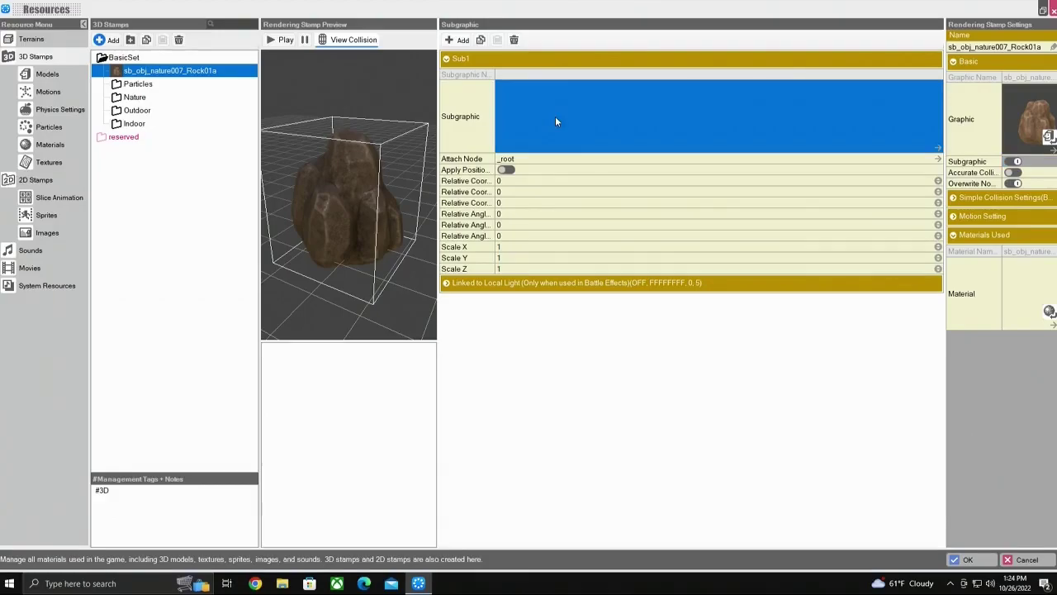
{"action": "double_click", "coordinate": [556, 121]}
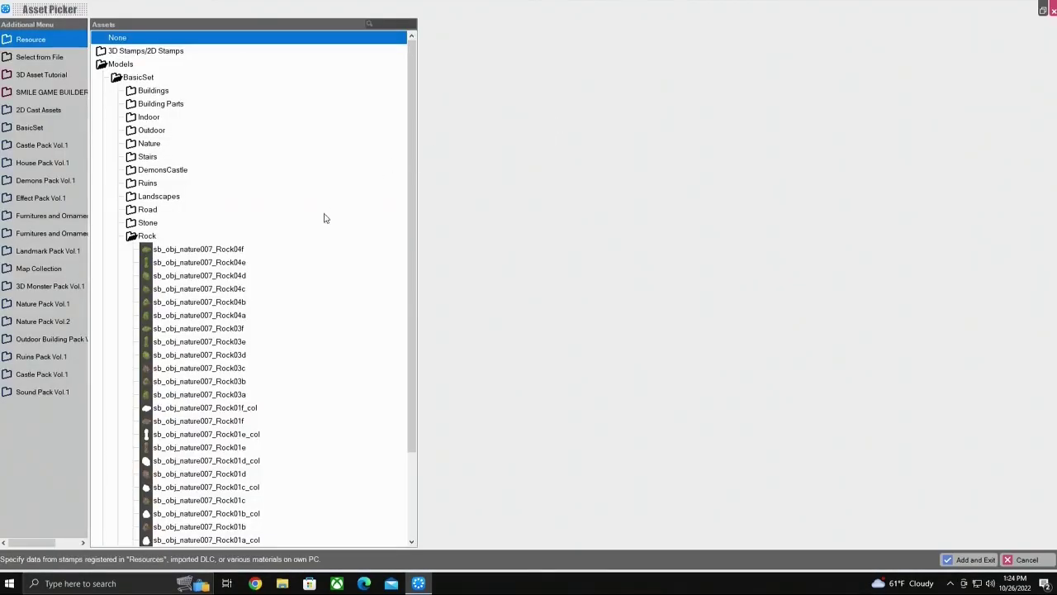
{"action": "scroll", "coordinate": [183, 262], "scroll_direction": "down", "scroll_amount": 2}
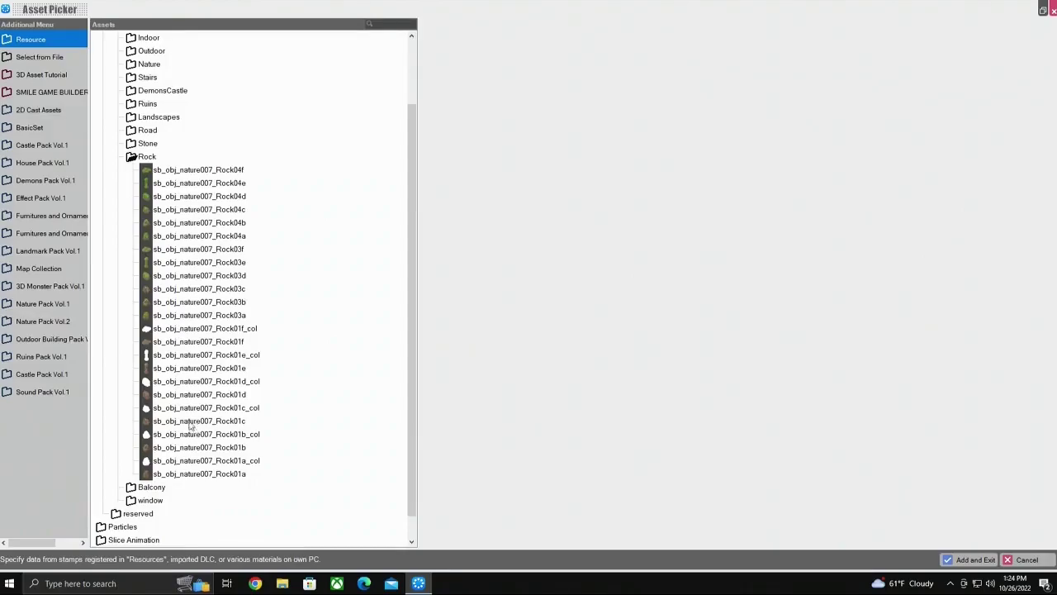
{"action": "left_click", "coordinate": [174, 370]}
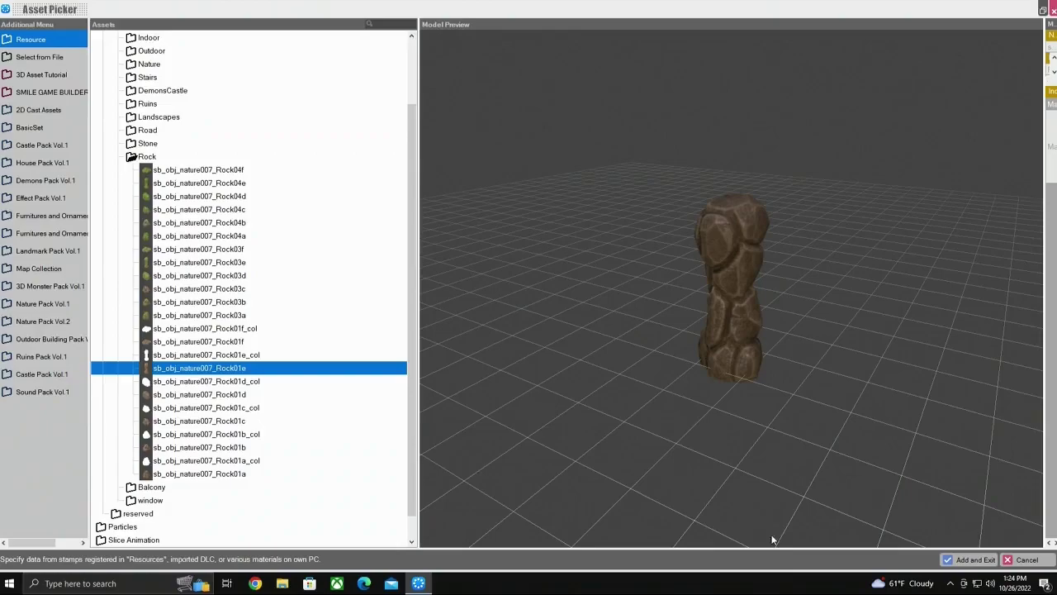
{"action": "left_click", "coordinate": [961, 560]}
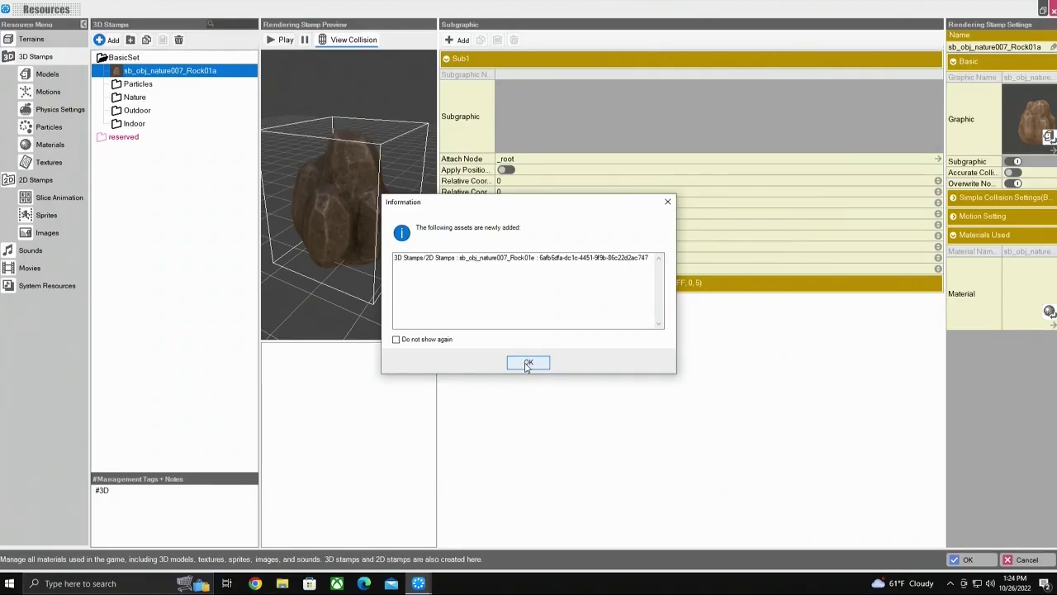
{"action": "left_click", "coordinate": [528, 363]}
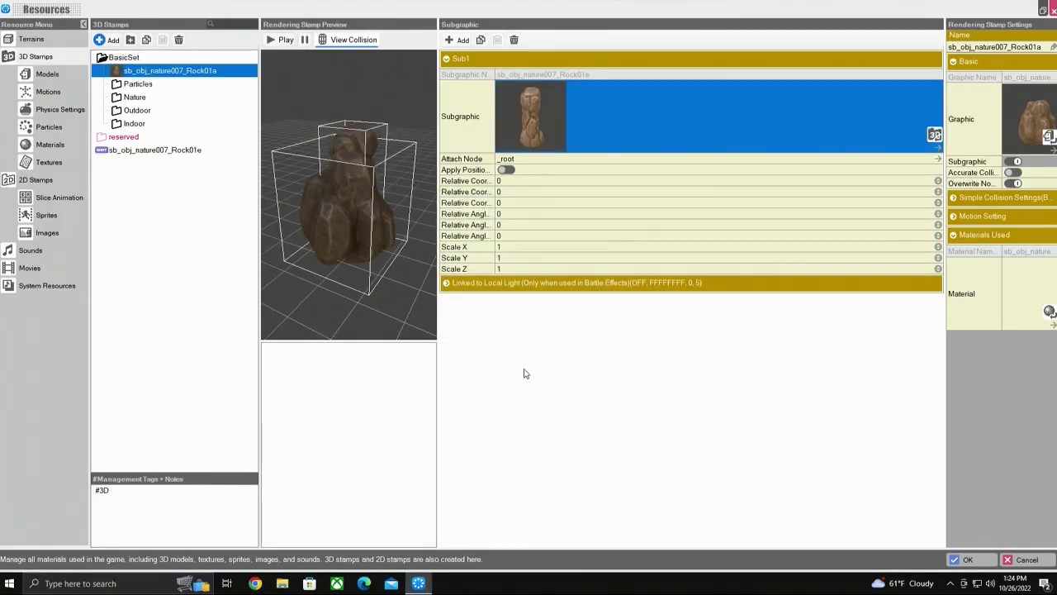
{"action": "left_click_drag", "start_coordinate": [439, 327], "coordinate": [827, 327]}
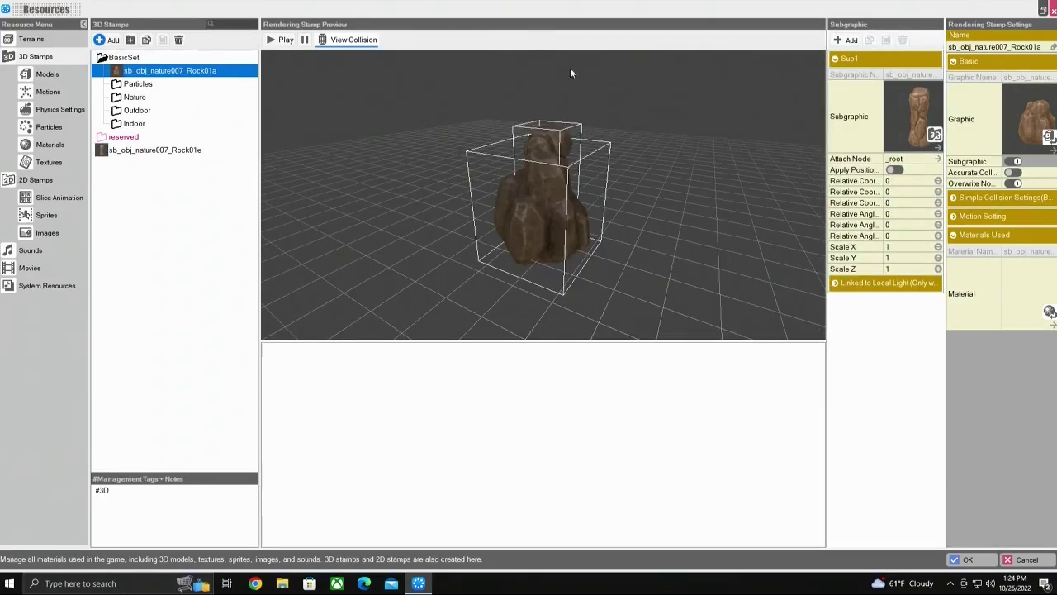
Widen the subgraphic settings area and offset the Sub1 rock sideways by setting its first relative coordinate to 0.9
{"action": "left_click_drag", "start_coordinate": [578, 192], "coordinate": [473, 199]}
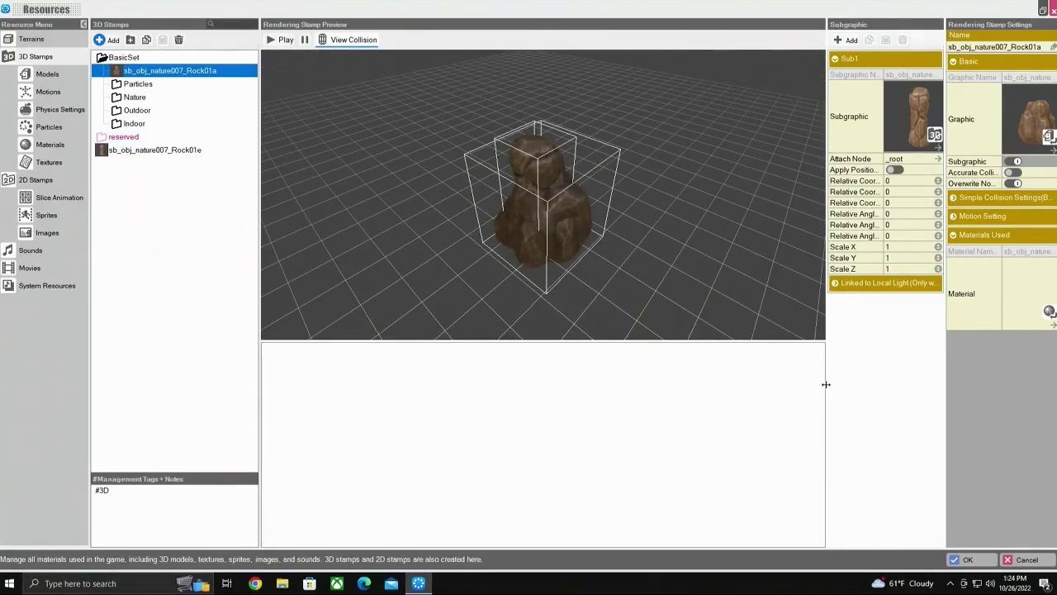
{"action": "left_click_drag", "start_coordinate": [826, 384], "coordinate": [703, 385]}
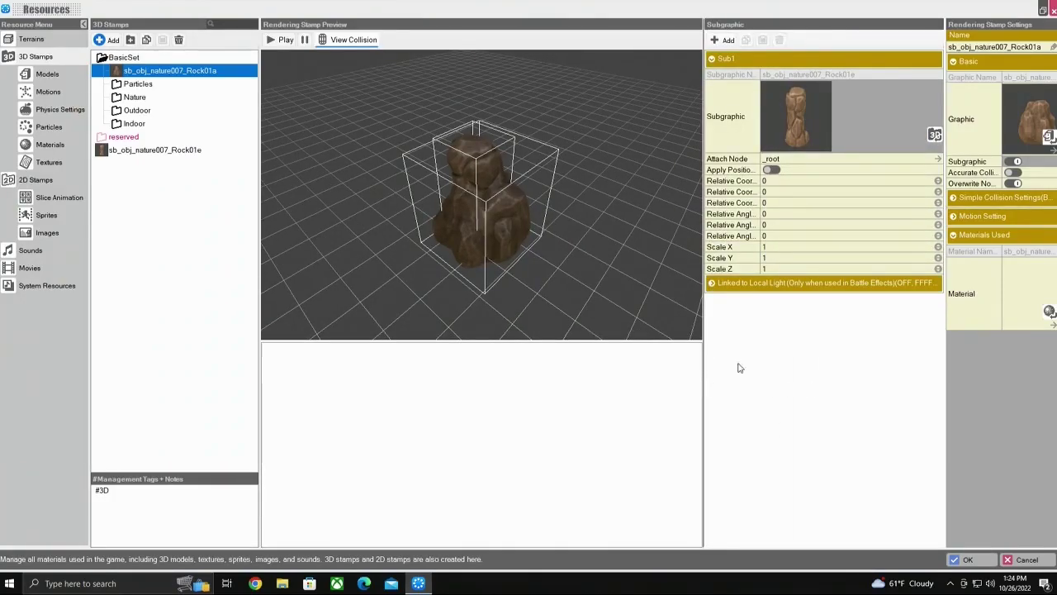
{"action": "left_click", "coordinate": [737, 181]}
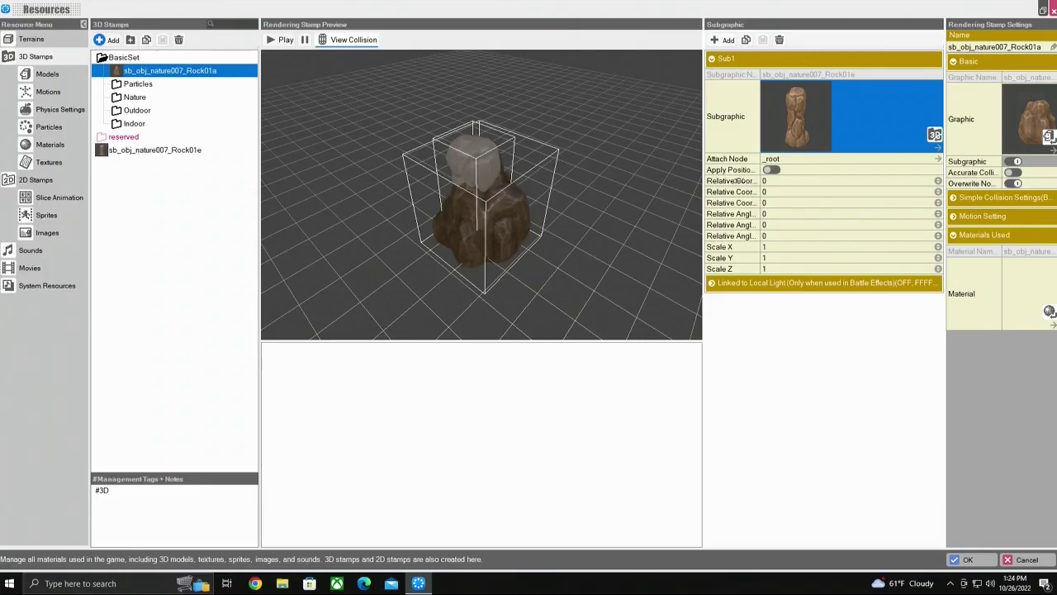
{"action": "left_click", "coordinate": [933, 181]}
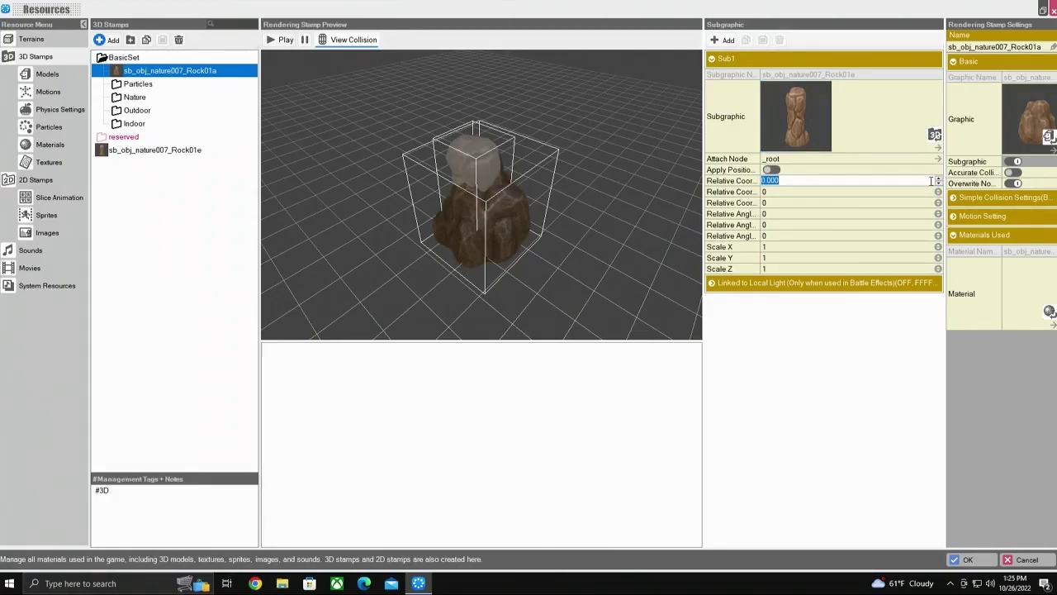
{"action": "scroll", "coordinate": [930, 180], "scroll_direction": "up", "scroll_amount": 1}
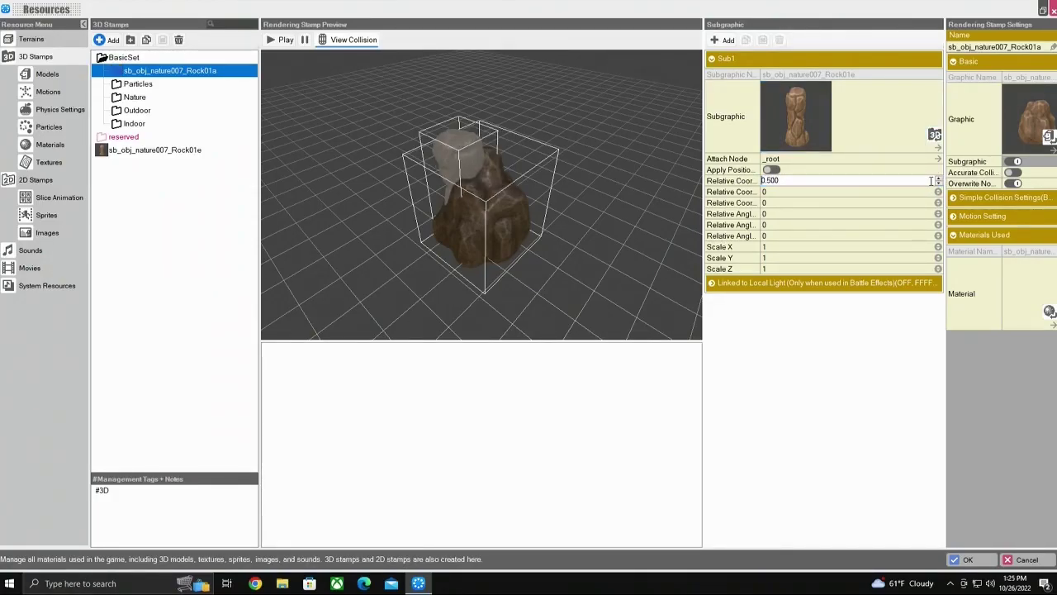
{"action": "scroll", "coordinate": [932, 181], "scroll_direction": "up", "scroll_amount": 10}
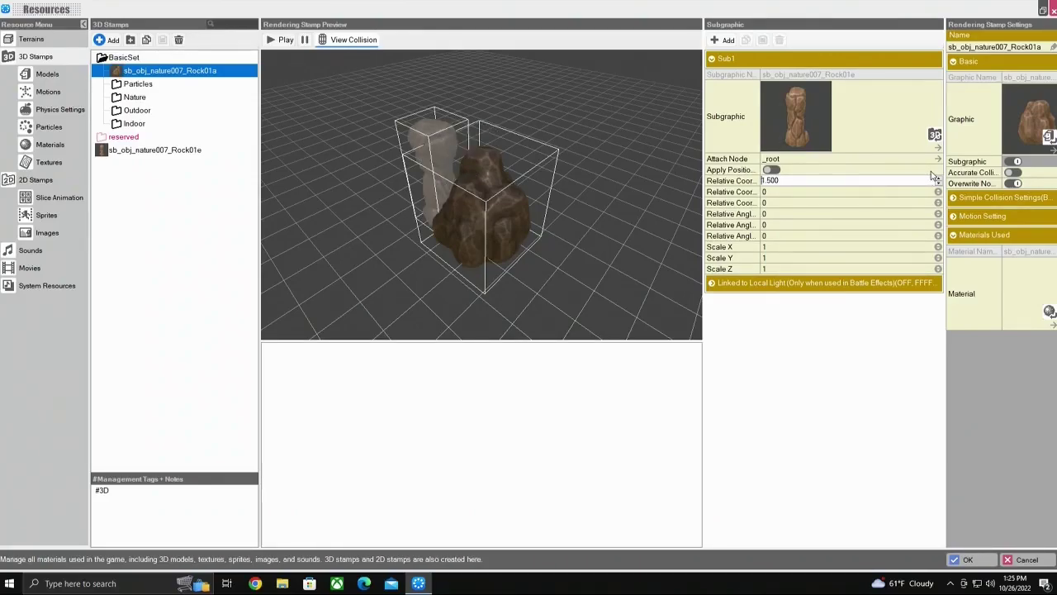
{"action": "scroll", "coordinate": [932, 176], "scroll_direction": "down", "scroll_amount": 4}
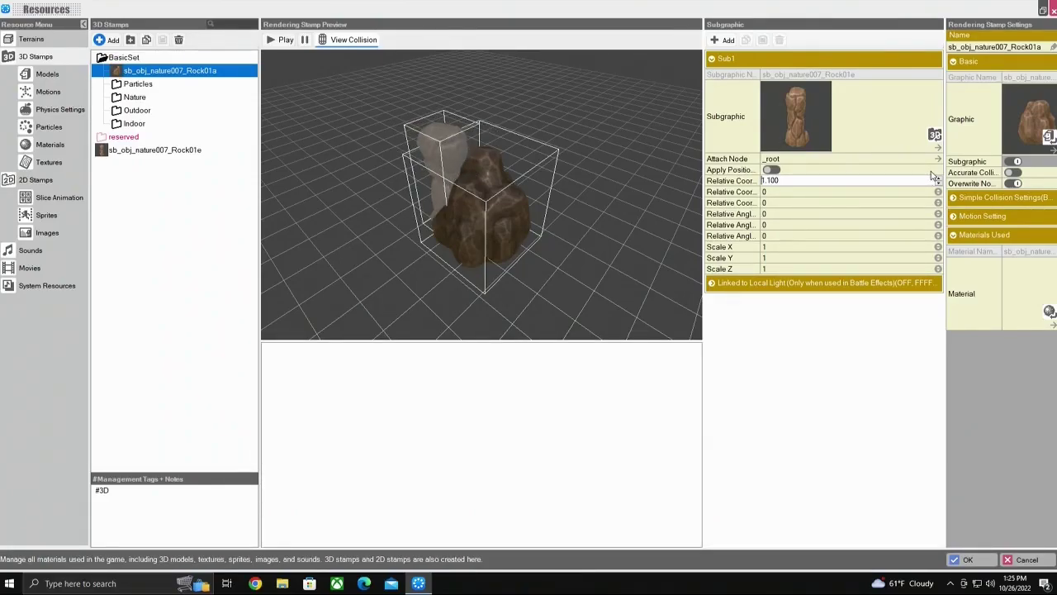
{"action": "scroll", "coordinate": [933, 176], "scroll_direction": "down", "scroll_amount": 2}
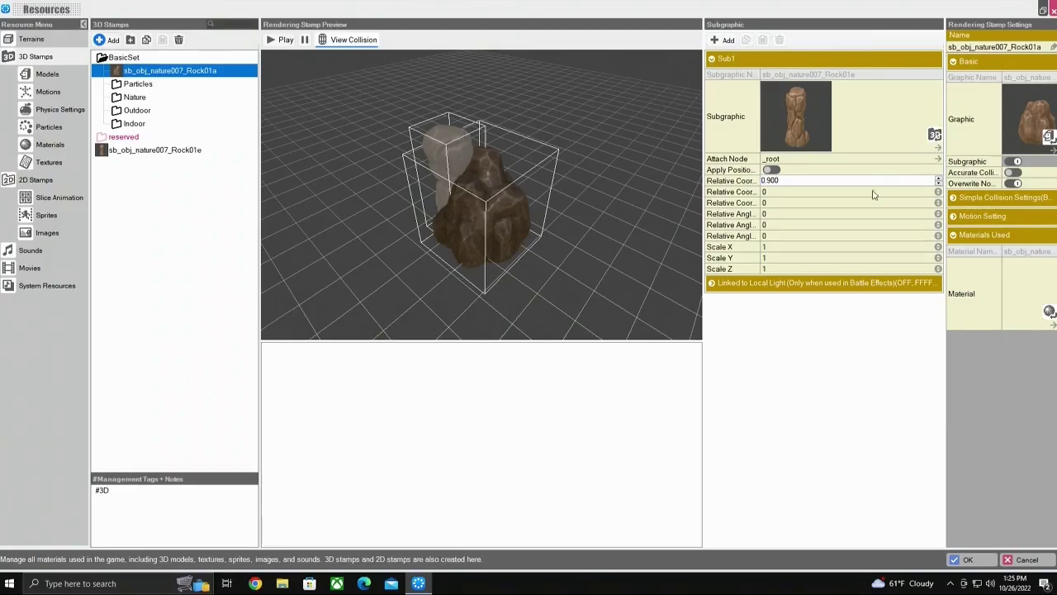
Set Sub1's first relative angle to 1.4 and Scale X to 2, and confirm the resource changes
{"action": "left_click", "coordinate": [774, 214]}
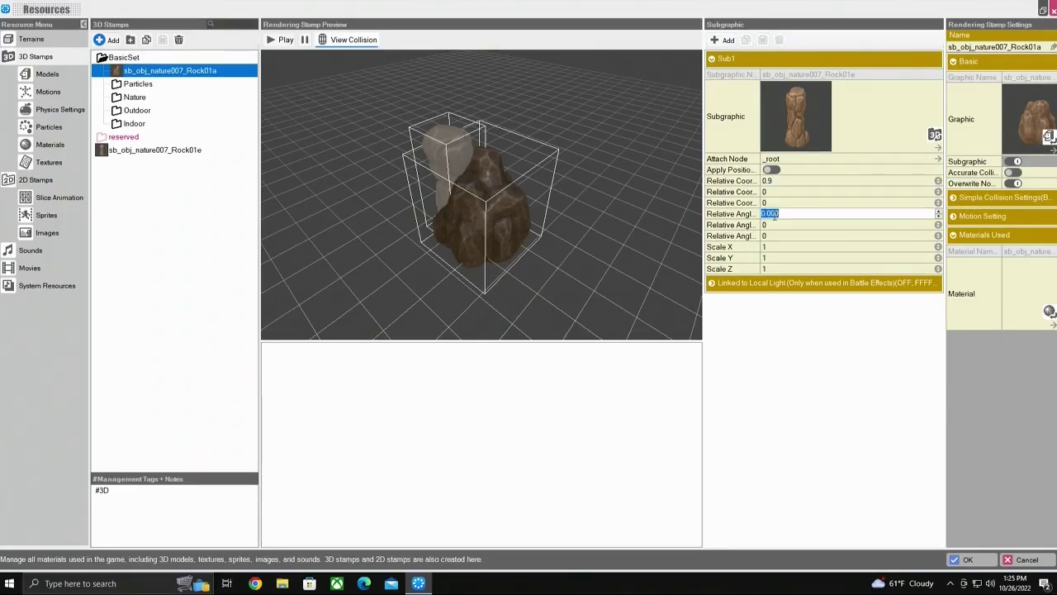
{"action": "scroll", "coordinate": [774, 214], "scroll_direction": "up", "scroll_amount": 4}
{"action": "scroll", "coordinate": [774, 215], "scroll_direction": "up", "scroll_amount": 10}
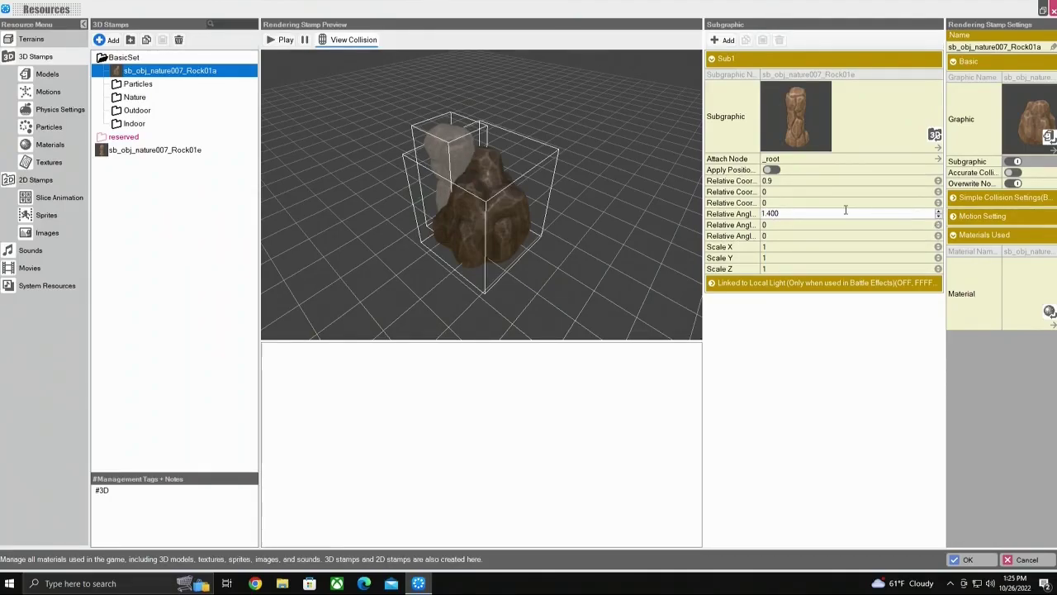
{"action": "left_click", "coordinate": [780, 247]}
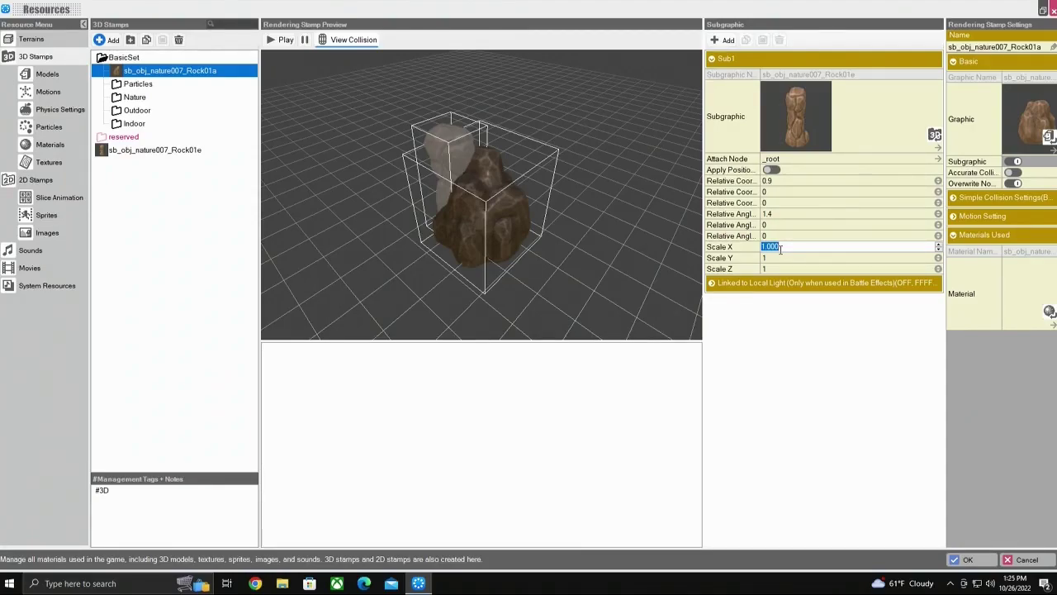
{"action": "scroll", "coordinate": [779, 248], "scroll_direction": "up", "scroll_amount": 1}
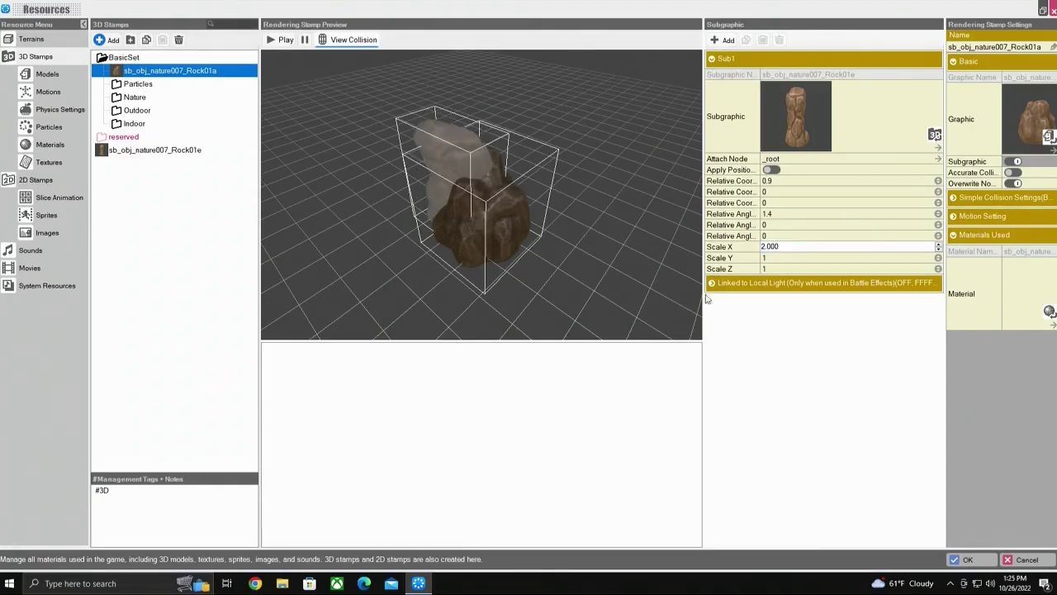
{"action": "left_click_drag", "start_coordinate": [677, 306], "coordinate": [637, 295]}
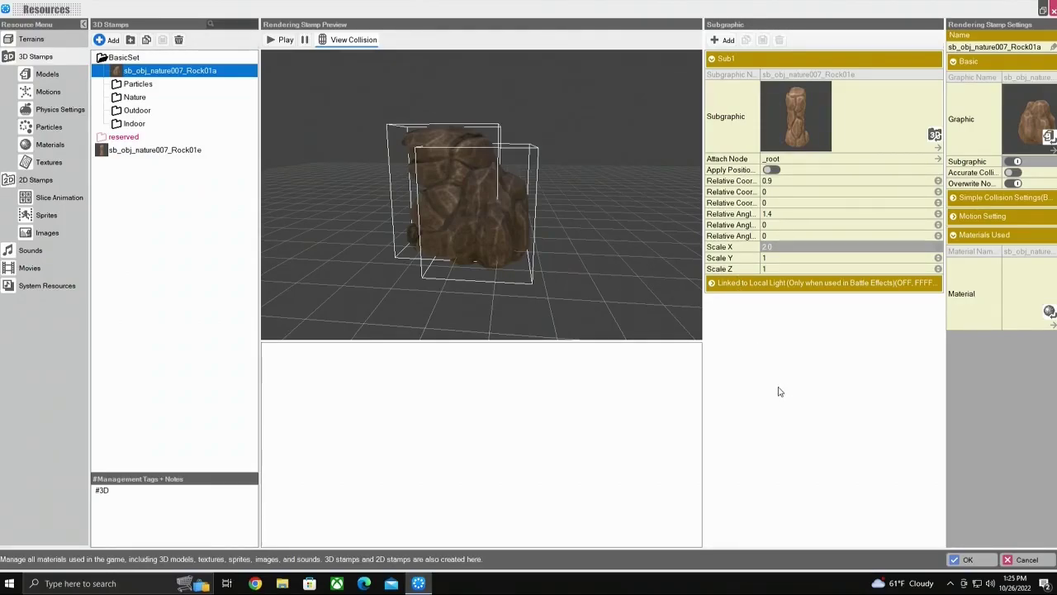
{"action": "left_click", "coordinate": [967, 561]}
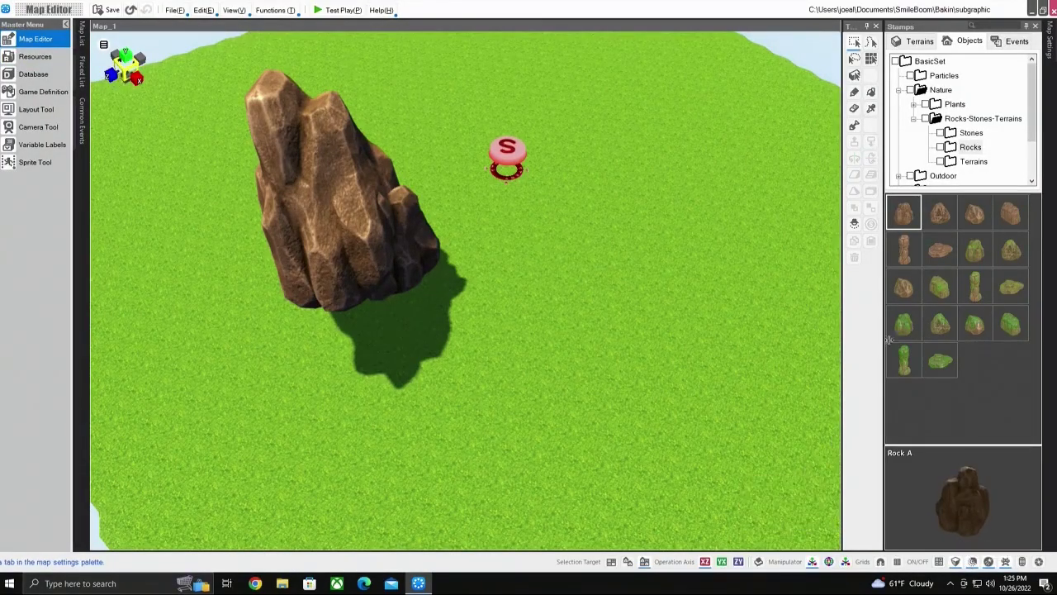
Place three copies of the combined sb_obj_nature007_Rock01a stamp from BasicSet close together on the grass, beside the existing tall rock
{"action": "left_click", "coordinate": [927, 63]}
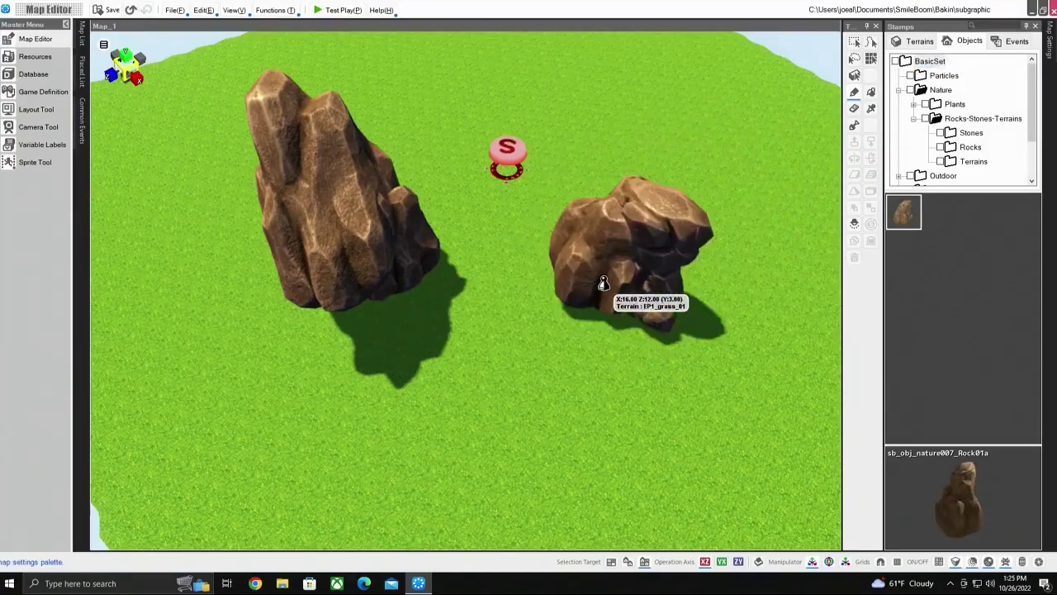
{"action": "left_click", "coordinate": [606, 323]}
{"action": "middle_click_drag", "start_coordinate": [606, 323], "coordinate": [528, 268]}
{"action": "right_click_drag", "start_coordinate": [529, 267], "coordinate": [520, 301]}
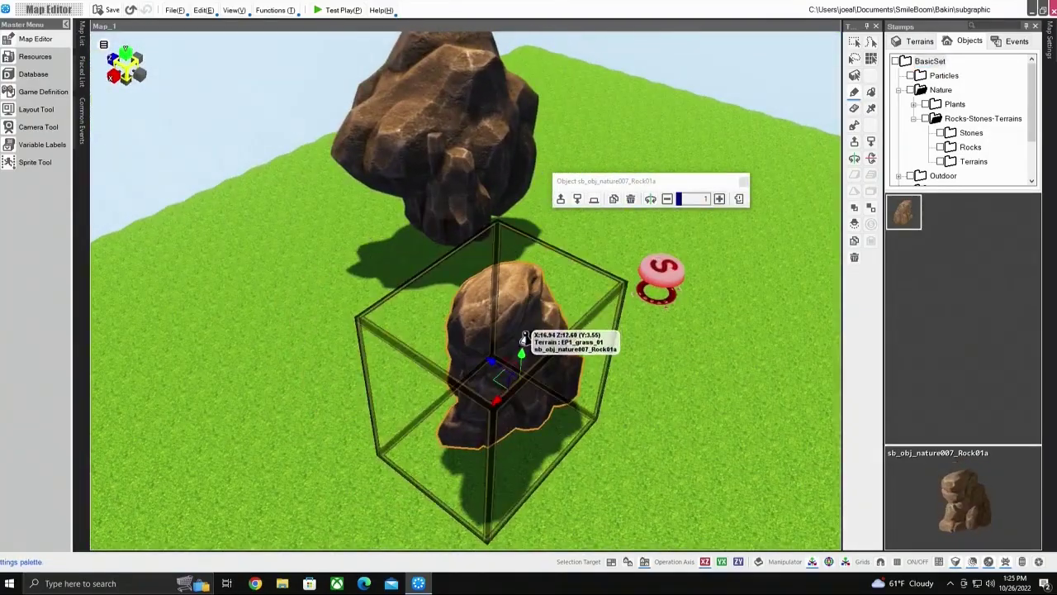
{"action": "left_click", "coordinate": [708, 382]}
{"action": "left_click", "coordinate": [630, 459]}
{"action": "right_click_drag", "start_coordinate": [630, 460], "coordinate": [743, 503]}
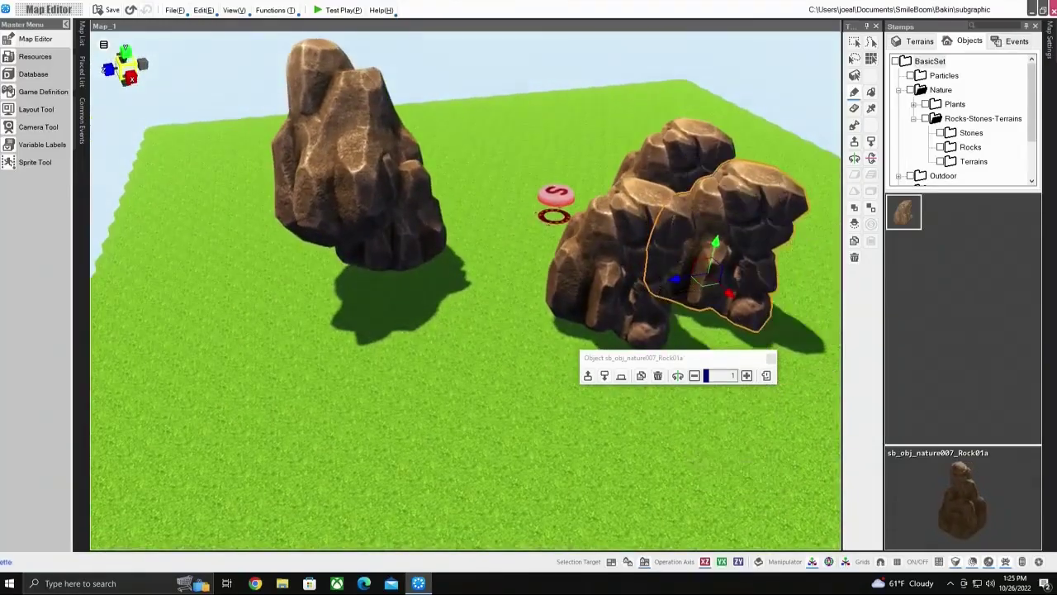
Stretch the selected combined rock along its Z axis with the scale manipulator
{"action": "left_click", "coordinate": [845, 562]}
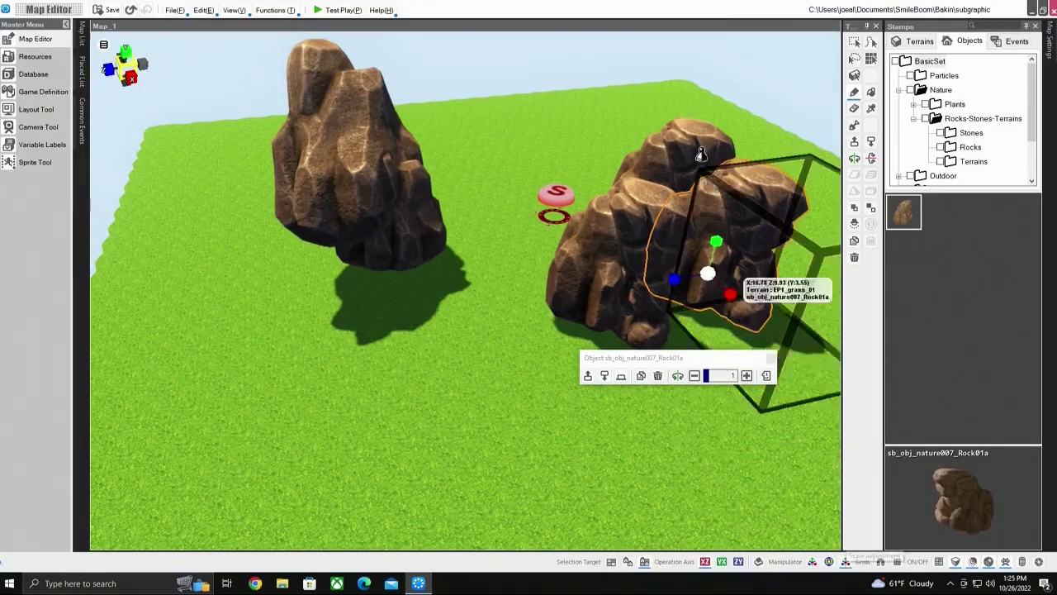
{"action": "left_click_drag", "start_coordinate": [675, 279], "coordinate": [646, 294]}
{"action": "right_click_drag", "start_coordinate": [646, 294], "coordinate": [548, 377]}
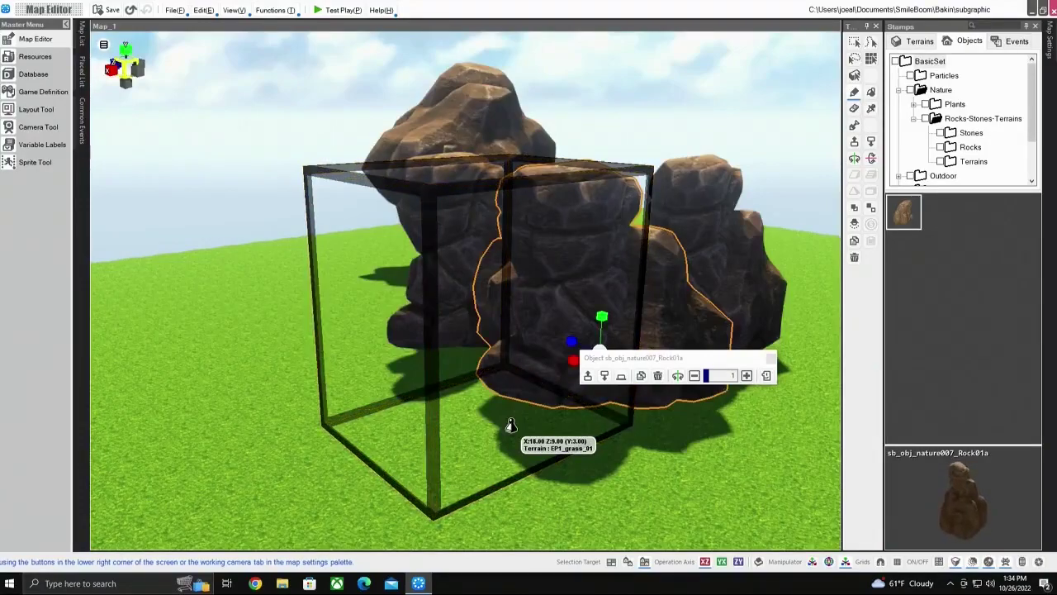